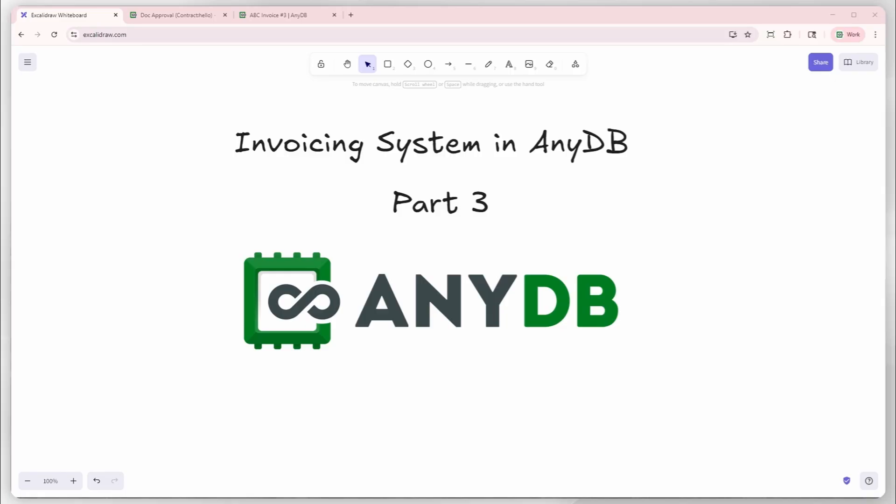
- Switch to AnyDB and open the ABC Invoice #3 record from the Invoice Dashboard
left_click(280, 16)
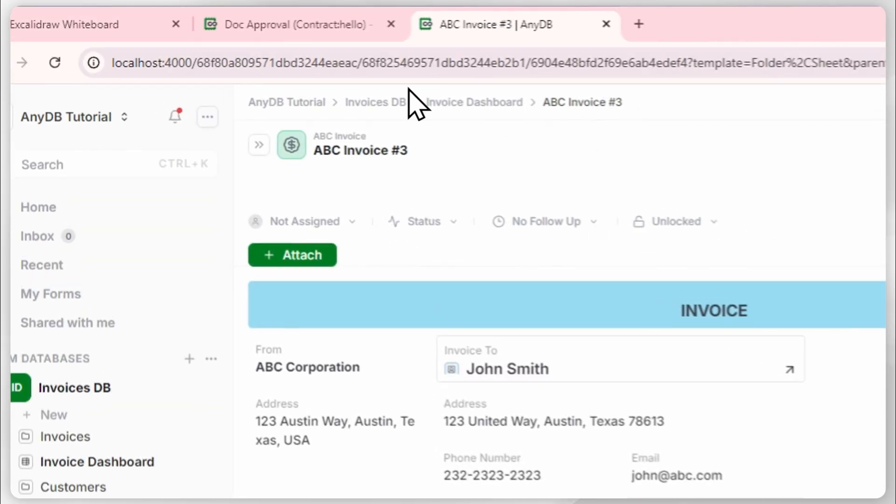
left_click(432, 102)
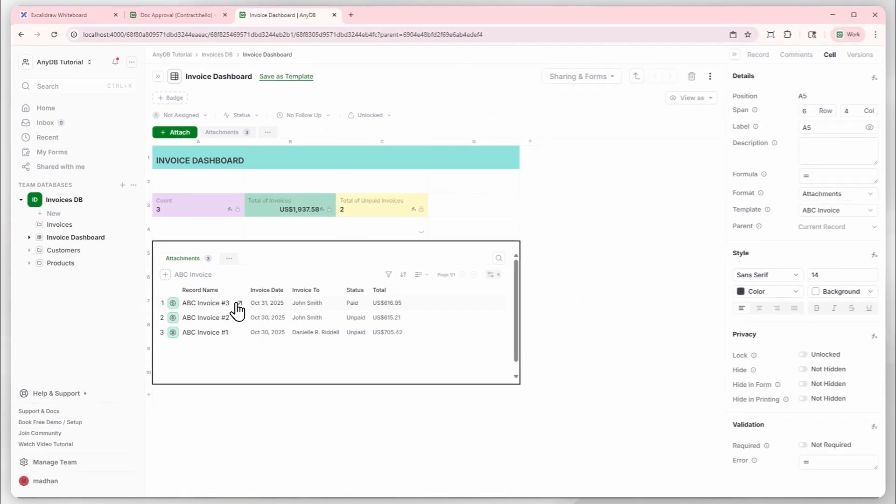
left_click(239, 304)
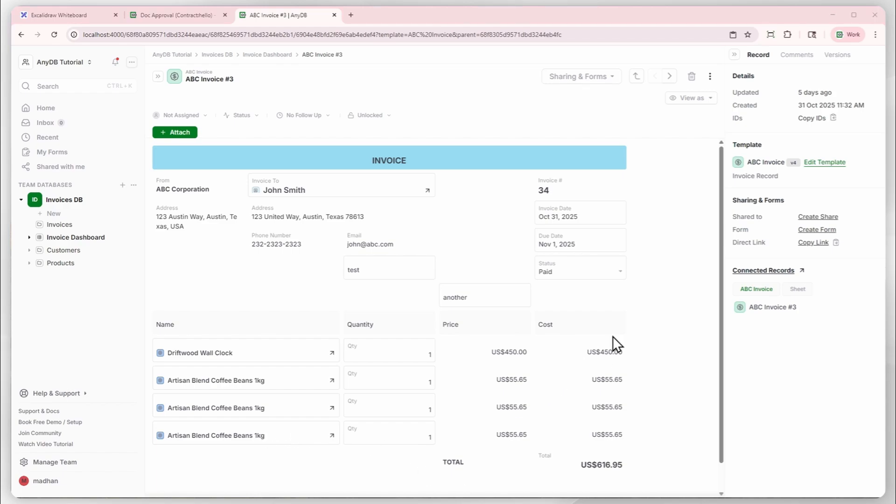
- Open the ABC Invoice template in the designer and examine its line item rows and their cell settings
left_click(826, 161)
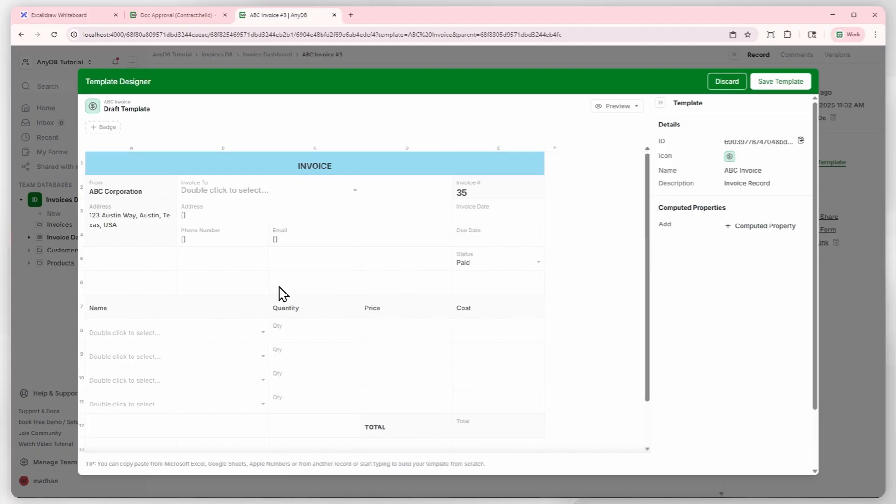
scroll(212, 306, "down", 1)
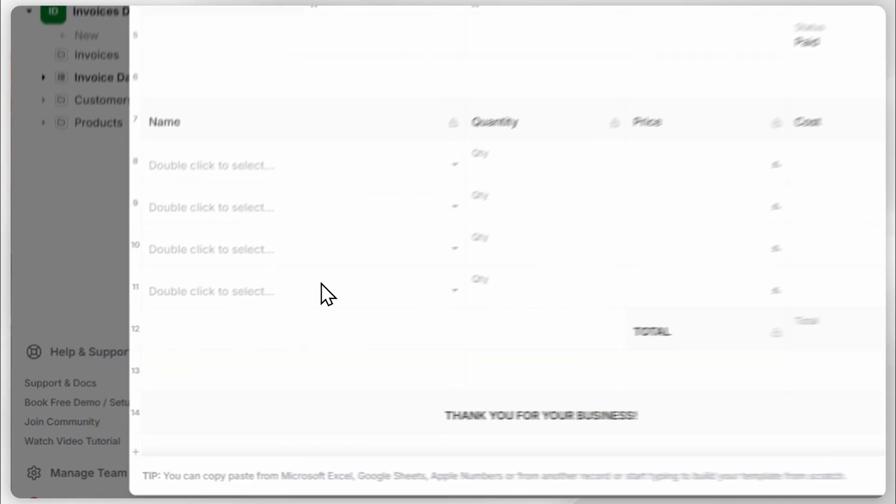
left_click(188, 360)
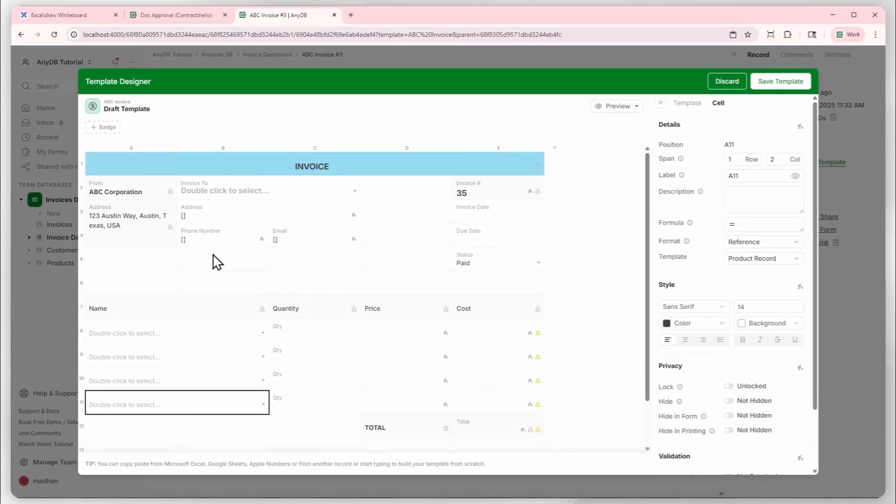
scroll(191, 314, "down", 2)
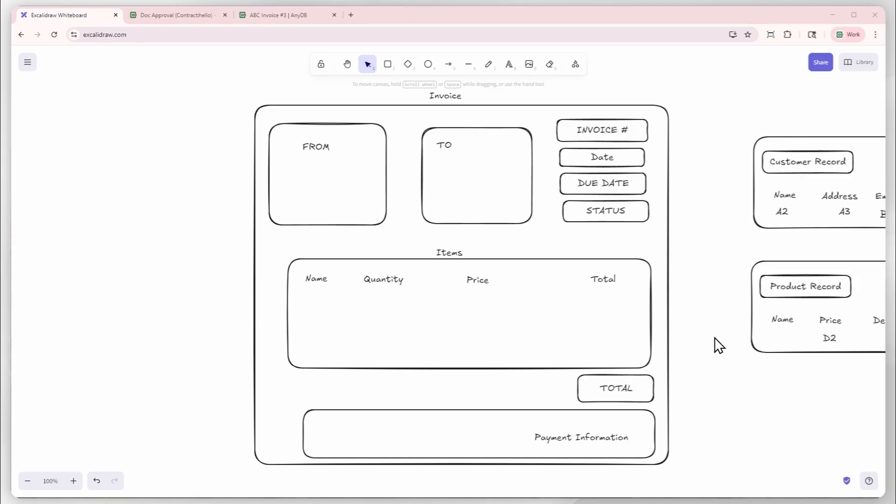
- Examine the invoice, customer, product and line item record layouts sketched on the Excalidraw whiteboard
left_click(714, 369)
key("space")
left_click_drag(706, 388, 672, 106)
left_click_drag(661, 271, 627, 62)
scroll(645, 276, "down", 2)
scroll(645, 294, "up", 1)
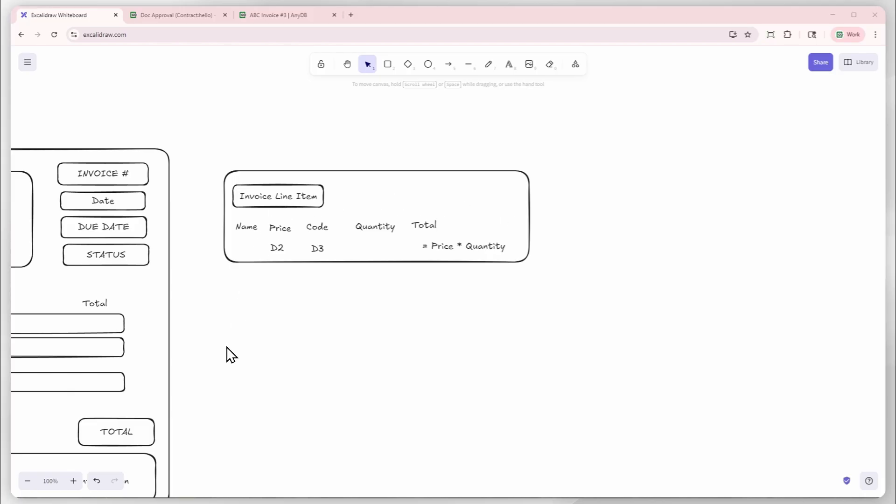
- Switch to AnyDB and start a blank new template built from scratch in Invoices DB
key("ctrl+3")
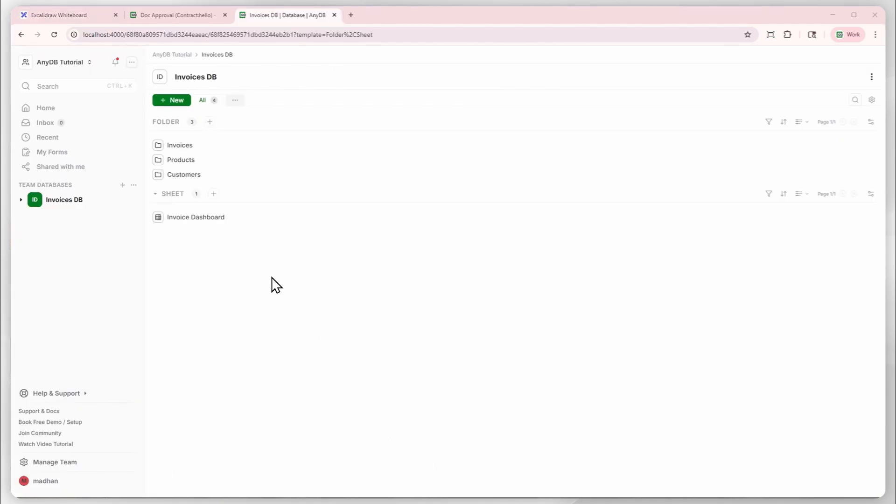
left_click(167, 100)
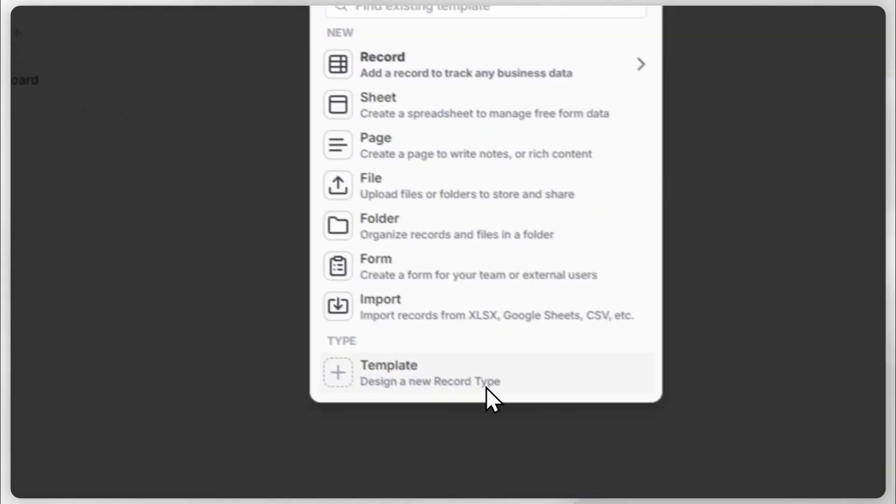
left_click(486, 391)
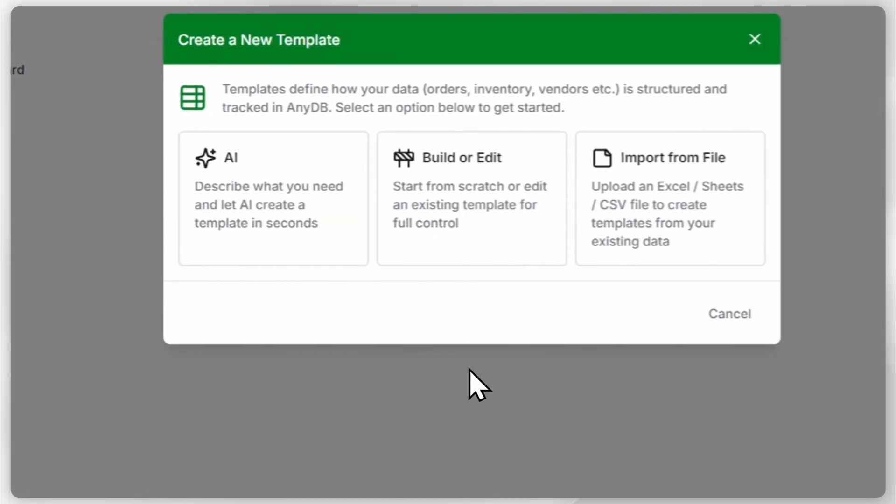
left_click(443, 181)
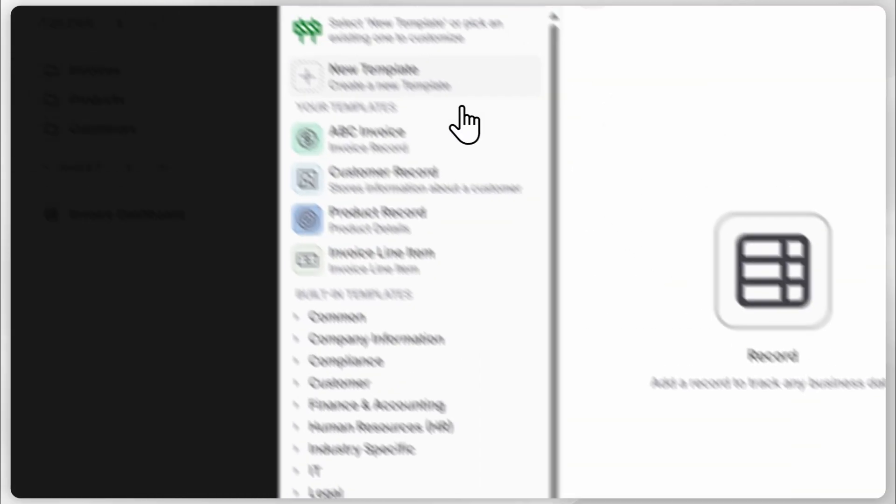
left_click(408, 84)
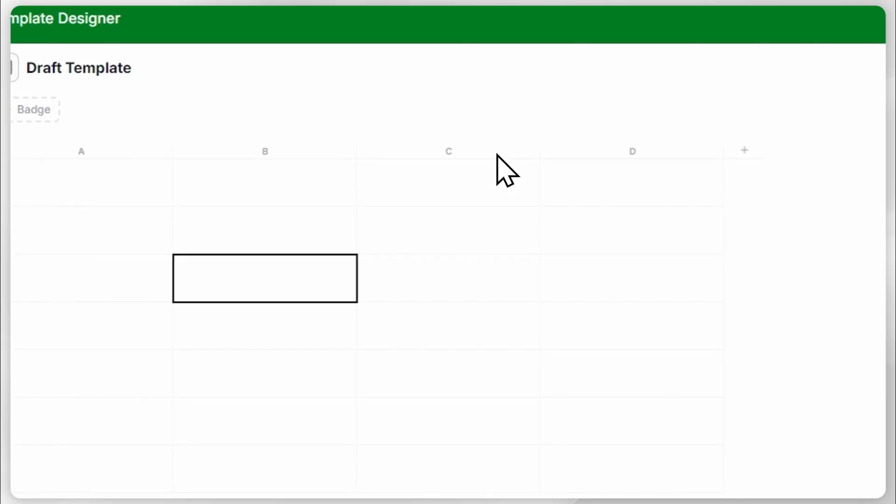
- Check the planned Invoice Line Item fields on the Excalidraw whiteboard and return to AnyDB's template designer
left_click(112, 189)
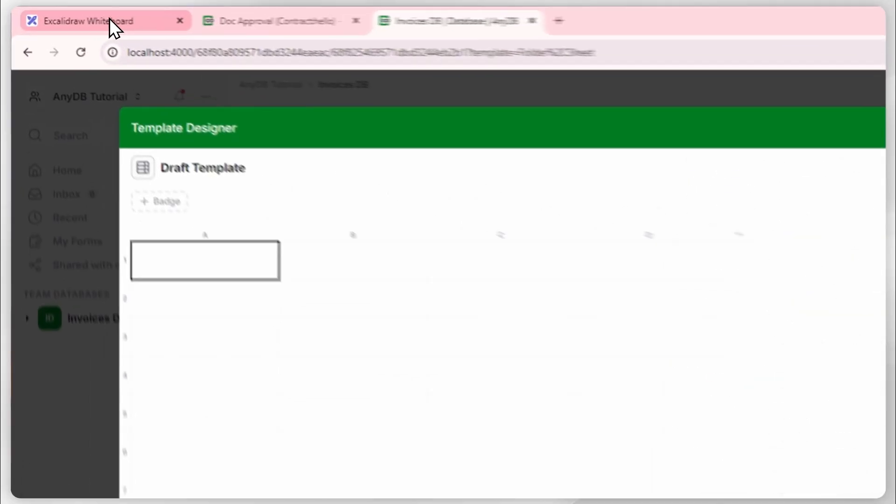
left_click(58, 16)
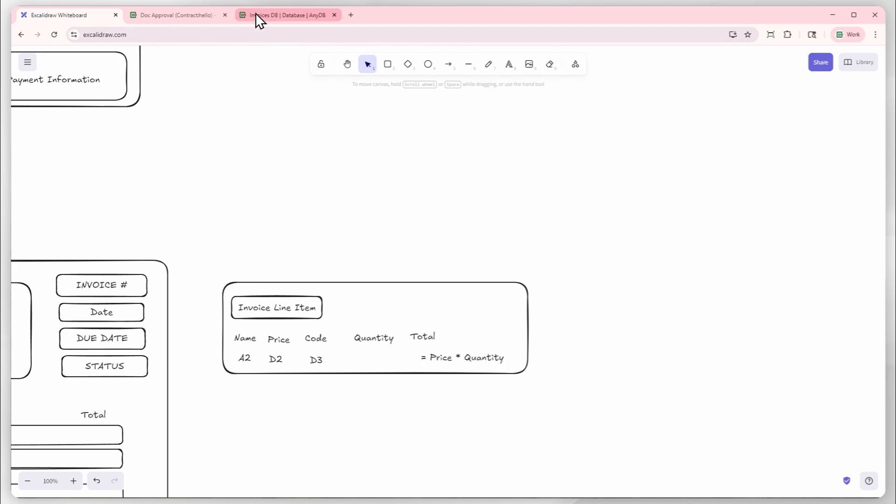
mouse_move(256, 13)
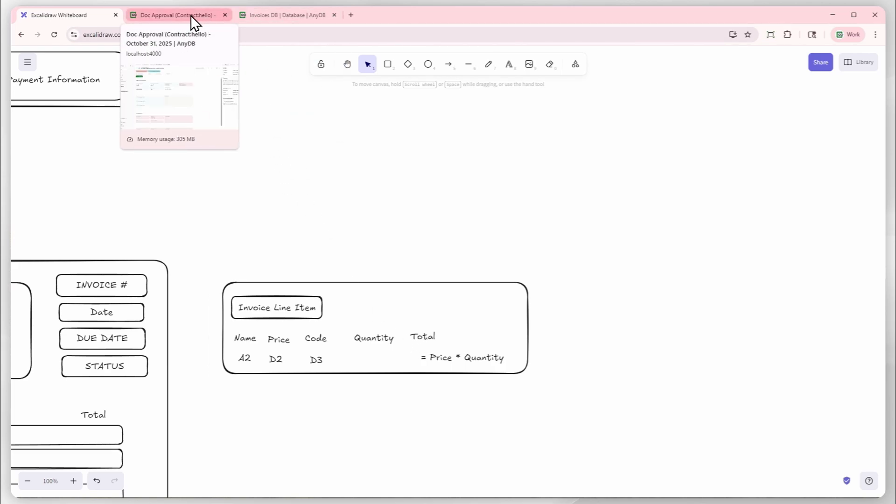
left_click(265, 14)
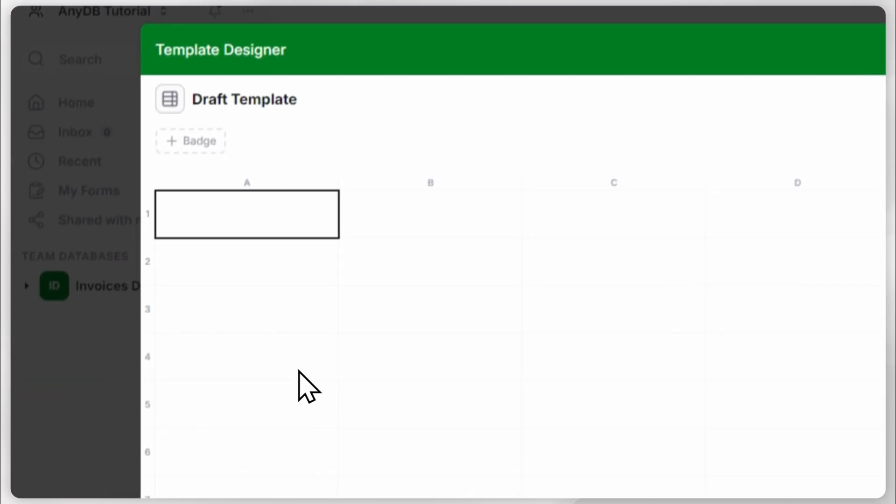
- Label cell A1 of the draft template Product
left_click(250, 422)
left_click(222, 305)
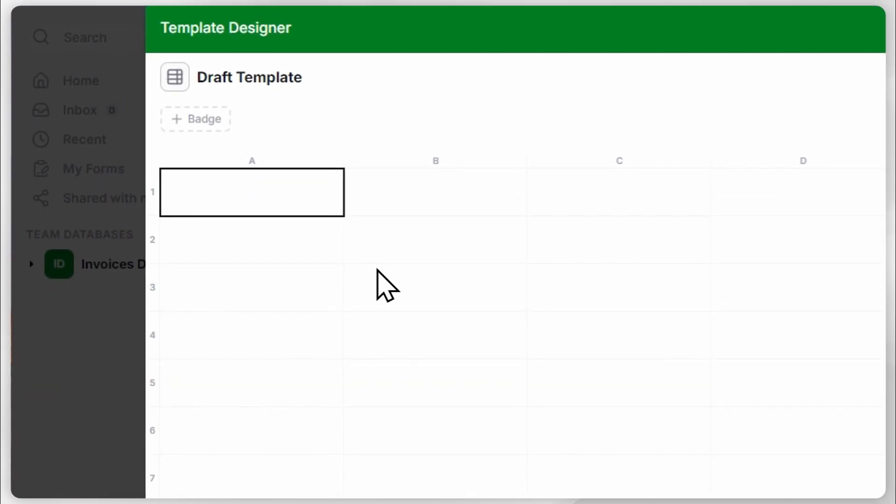
key("Return")
type("Product")
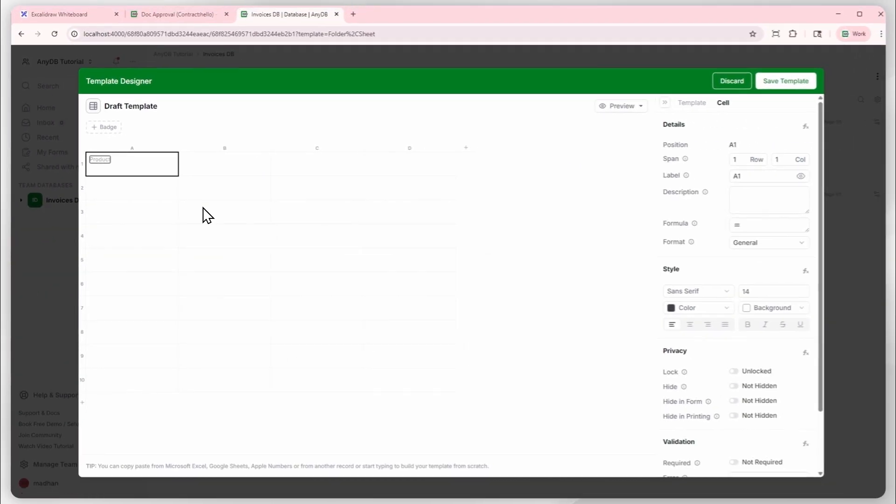
key("Return")
key("Up")
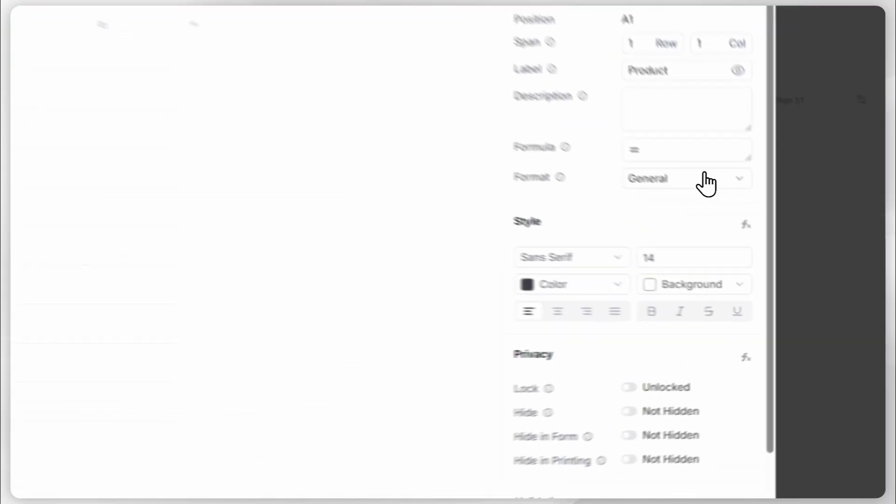
- Set the Product cell's format to Reference, restricted to the Product Record template
left_click(764, 242)
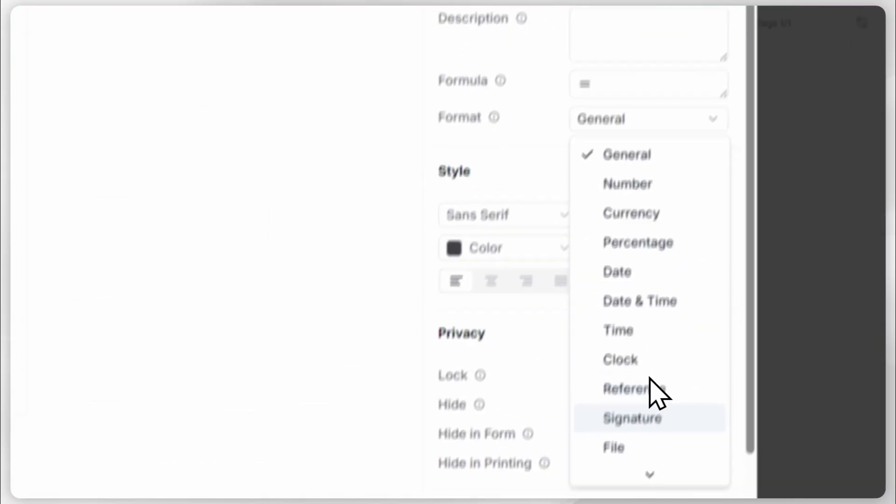
left_click(651, 389)
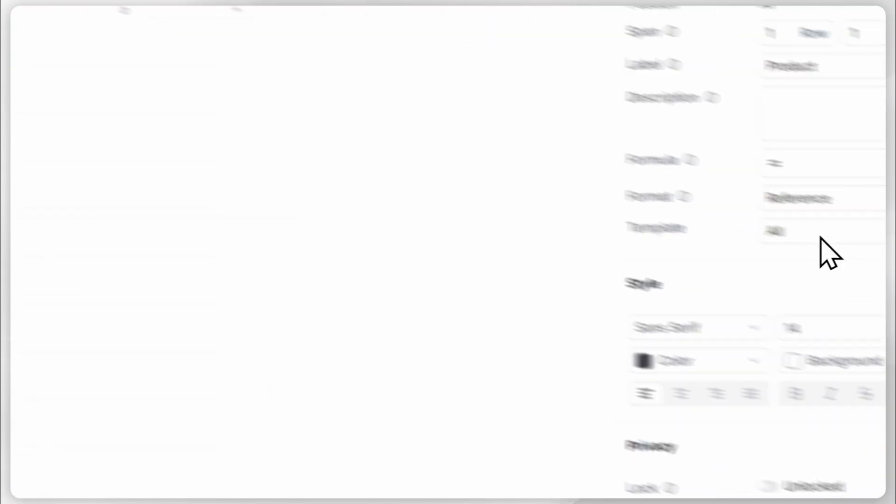
left_click(854, 238)
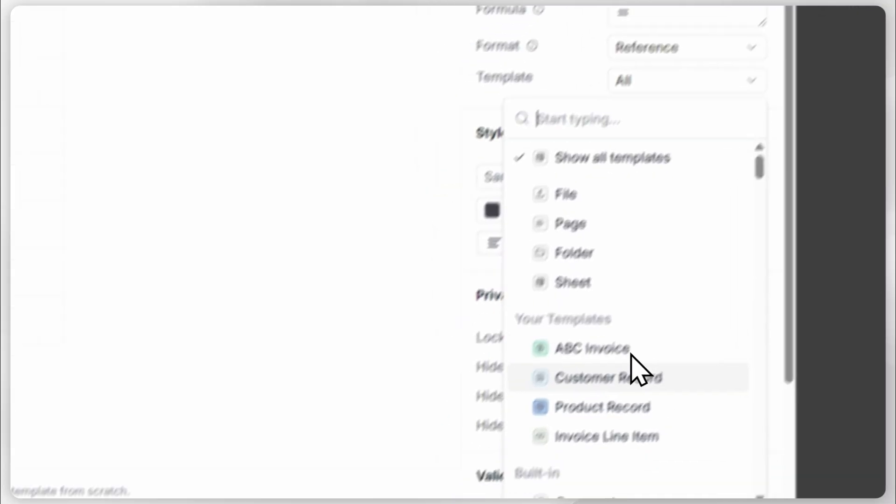
left_click(630, 407)
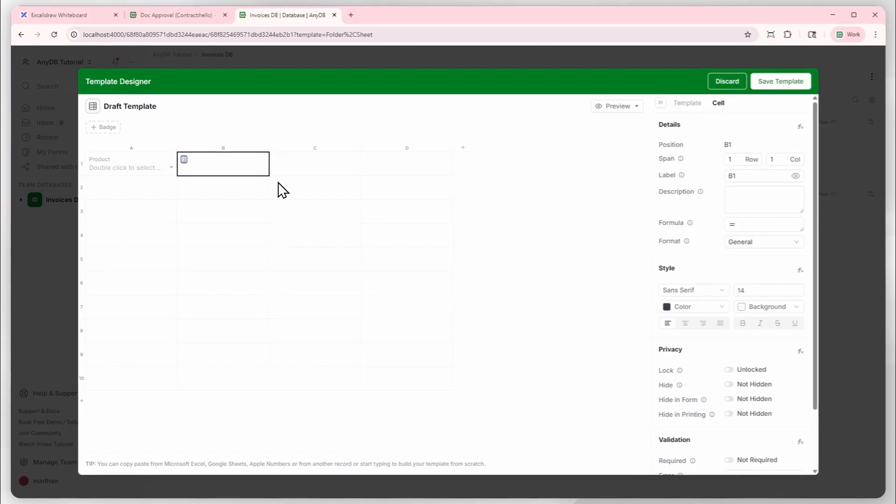
- Label cells B1 to F1 Name, Price, Code, Quantity and Total, extending the first row past column D
key("Tab")
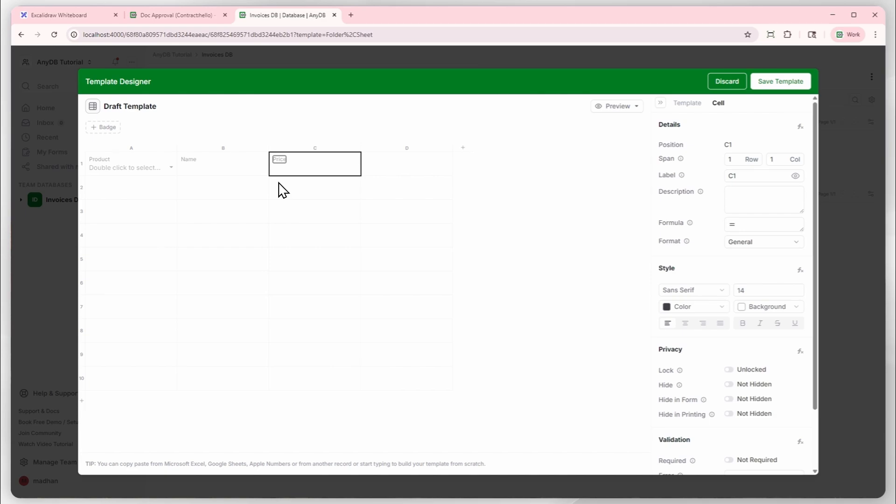
type("Price")
key("Tab")
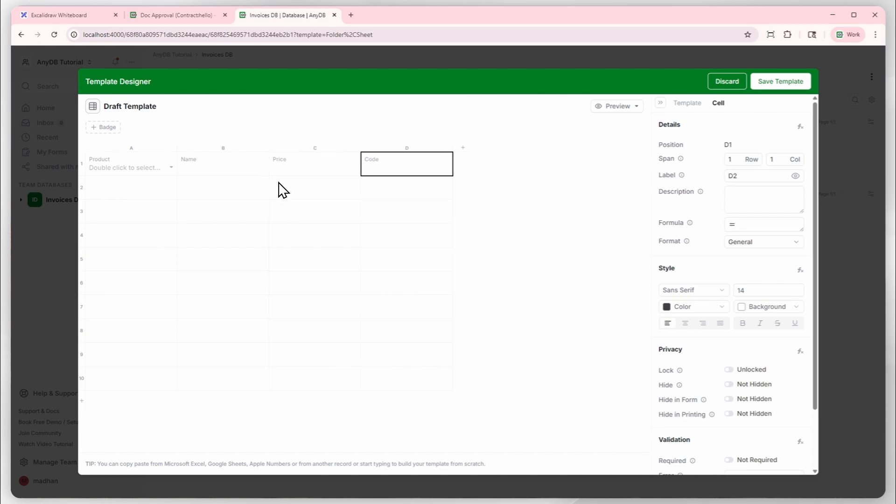
key("Tab")
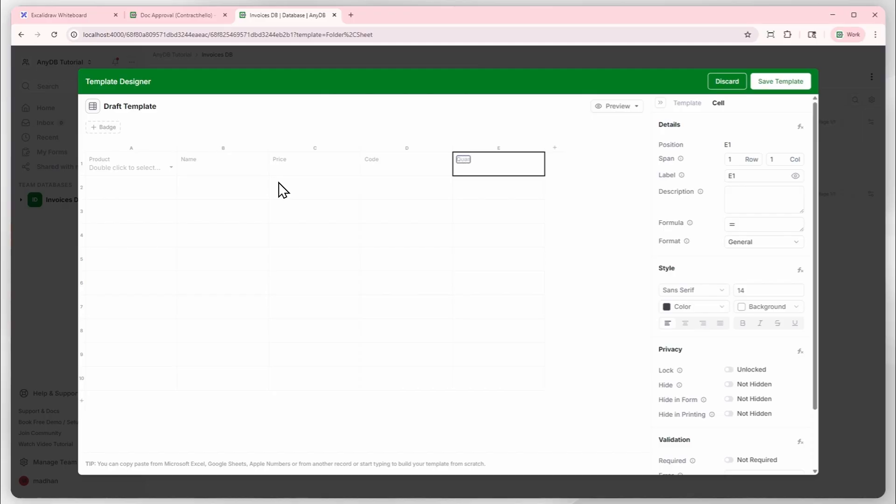
type("Quantity")
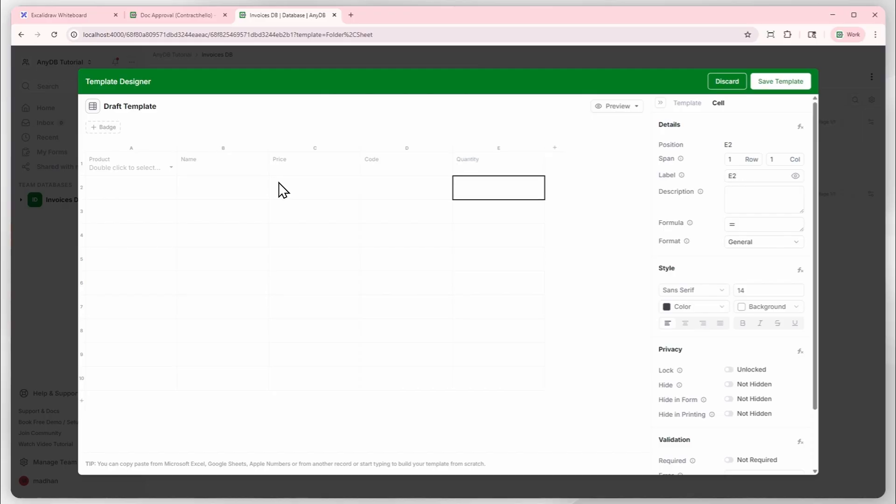
key("Tab")
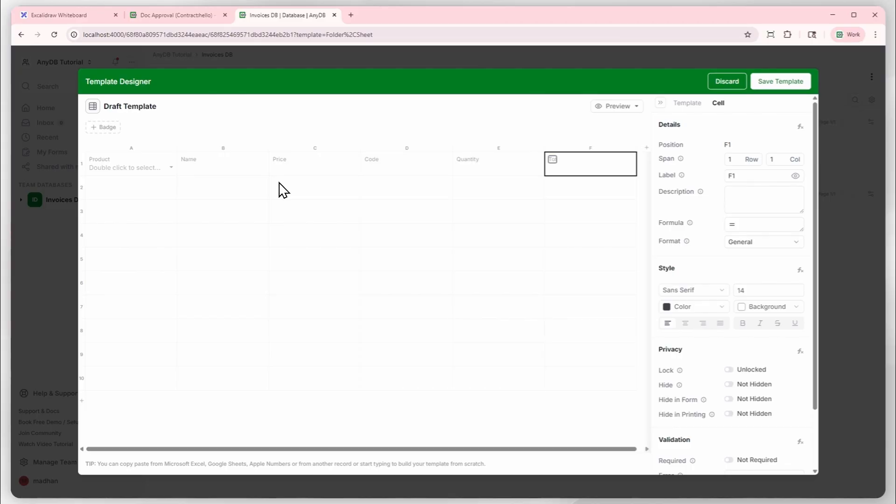
key("Return")
key("Up")
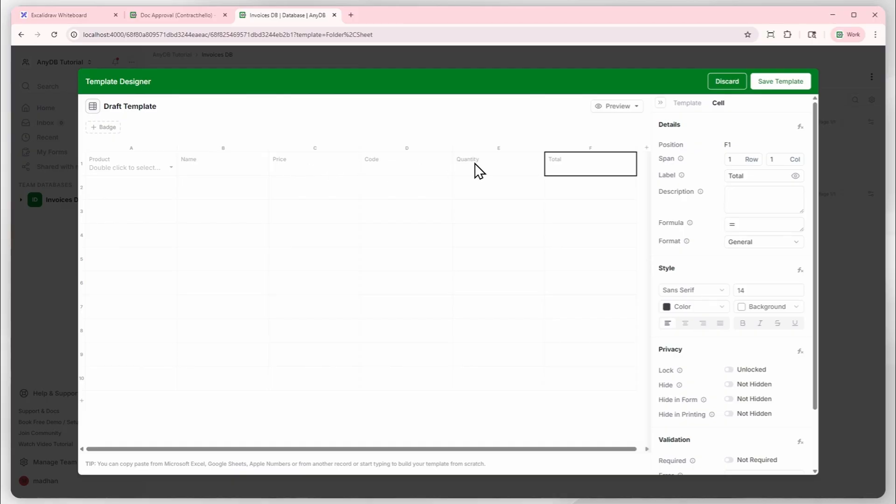
- Enter the formula C1*E1 in the Total cell F1 to multiply price by quantity
type("C")
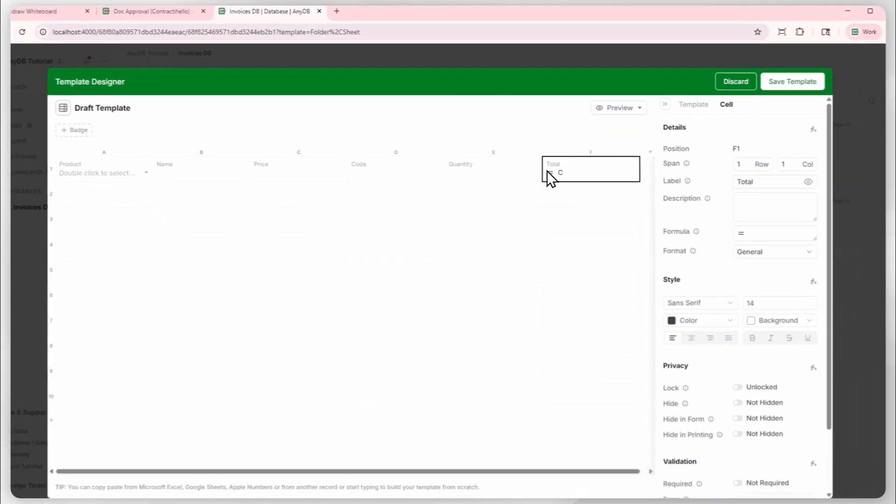
type("1*E1")
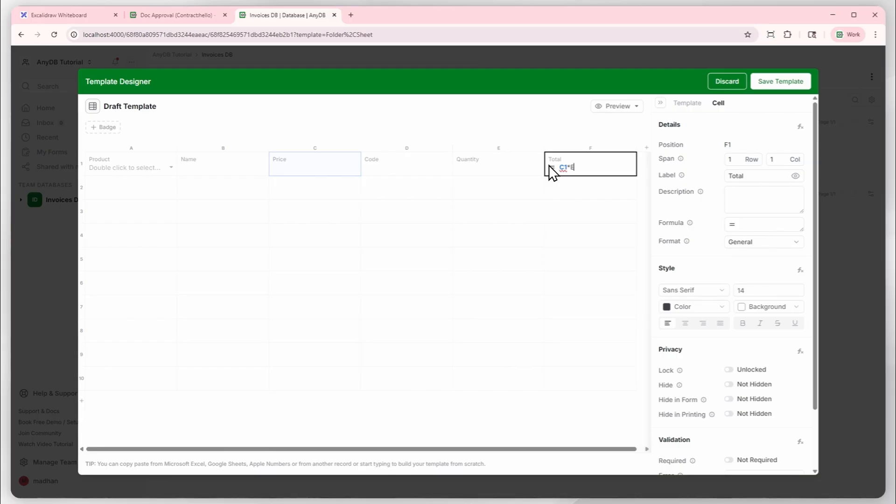
key("Return")
- Enter the formula DYNREF(A1, A2) in the Name cell B1 to pull the product name from the referenced record
left_click(131, 169)
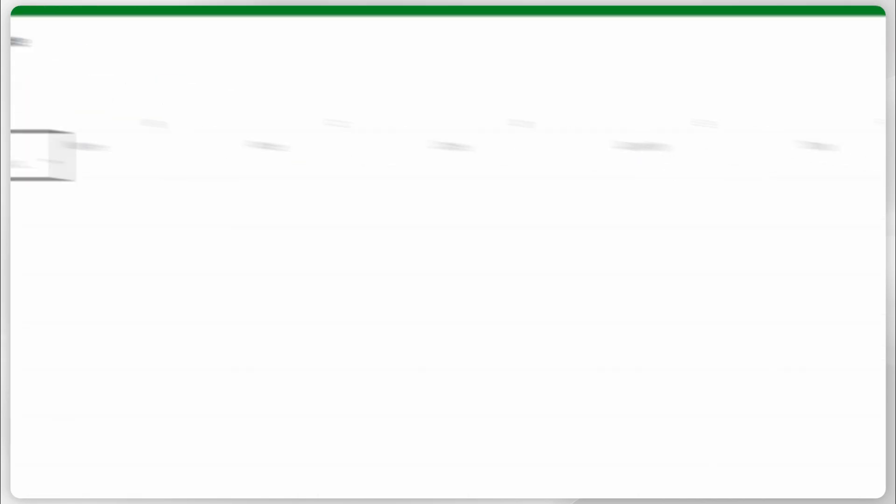
left_click(386, 216)
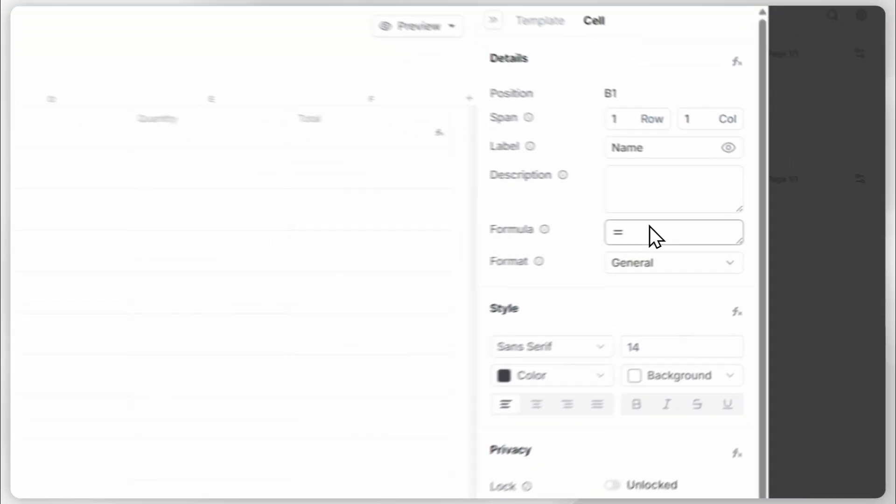
left_click(749, 226)
type("DYNREF(A1")
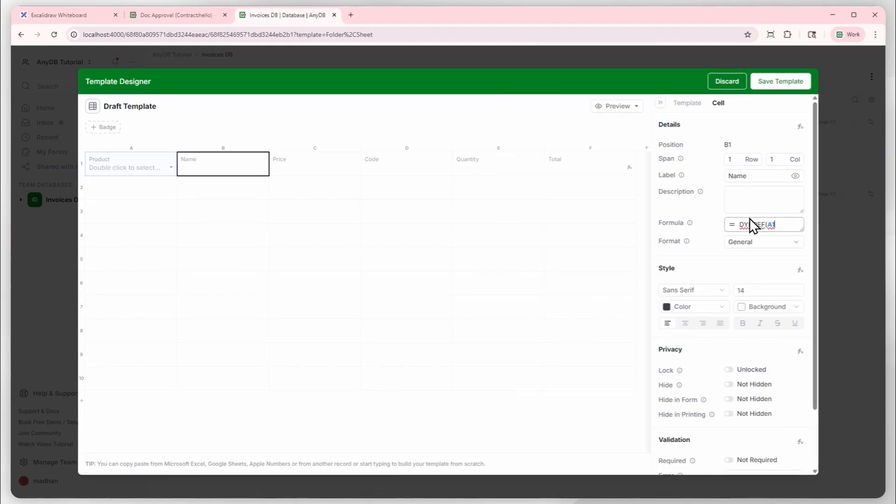
type(", A2)")
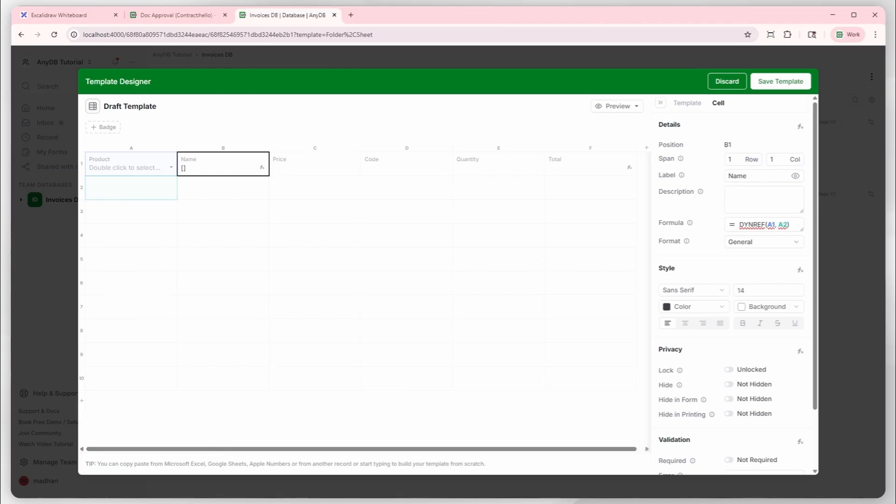
- Enter the formula DYNREF(A1, D2) in the Price cell C1 to pull the price from the referenced product
left_click(312, 168)
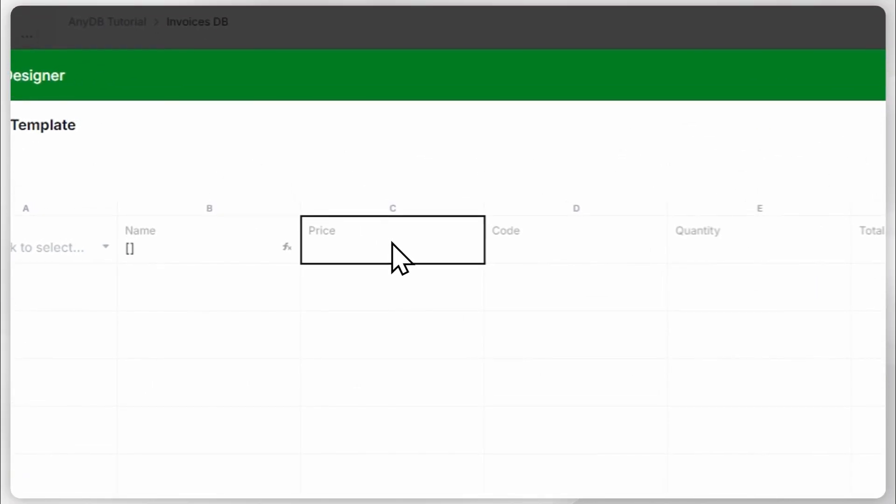
left_click(639, 265)
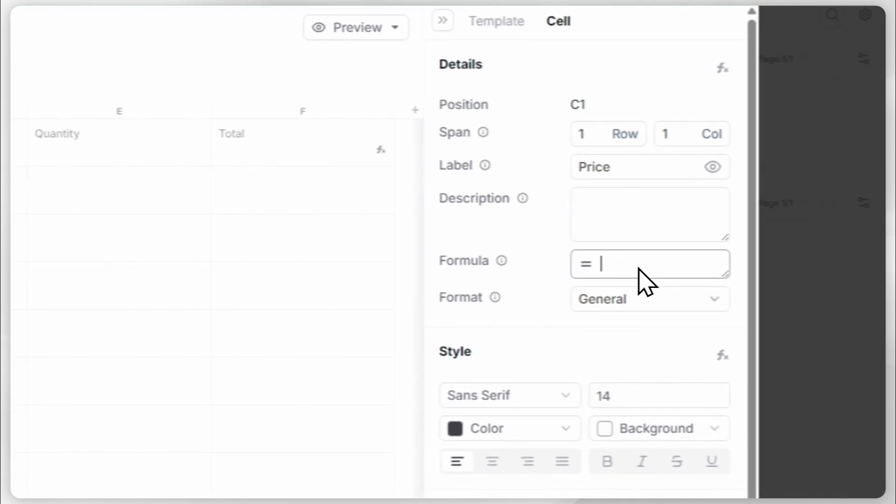
type("DYNREF(A")
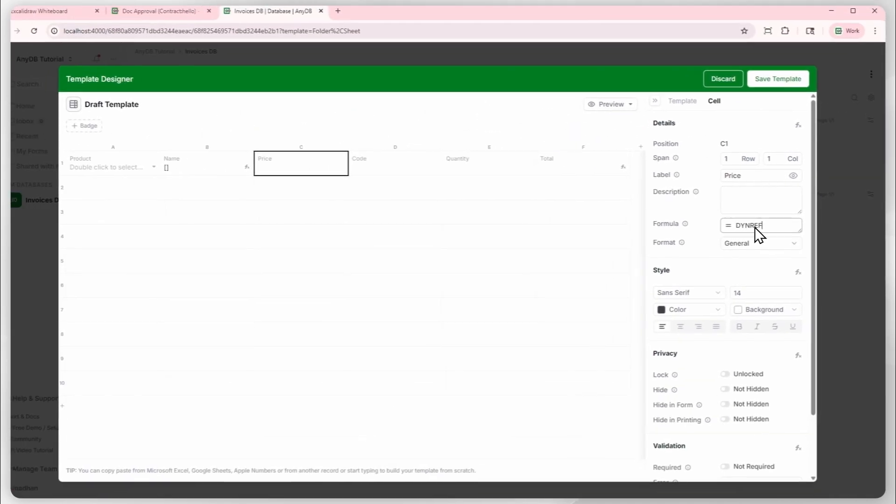
type("1,")
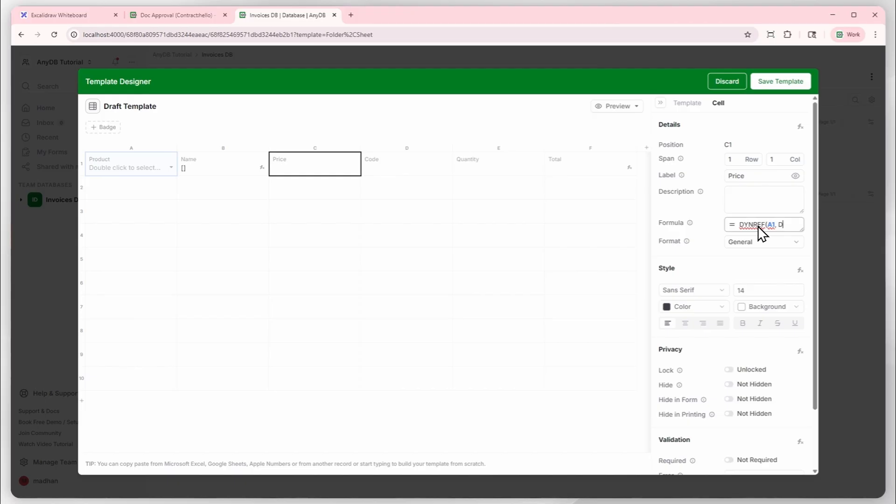
type(" D2)")
key("Return")
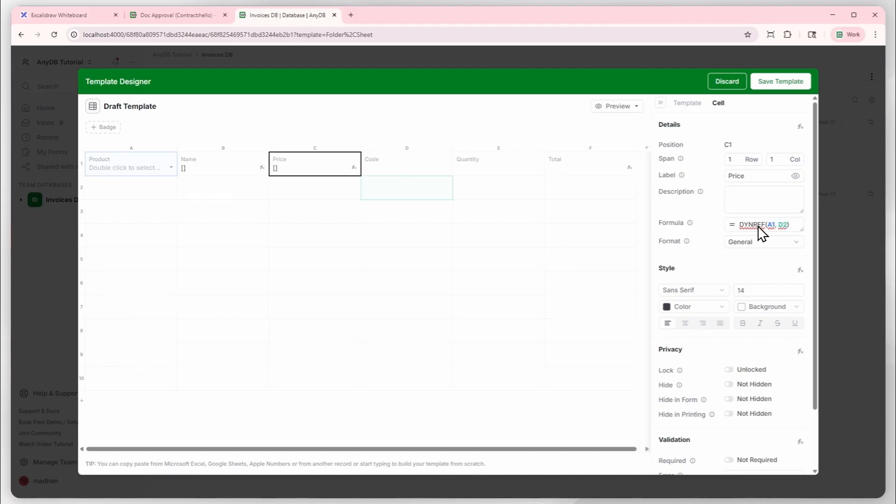
- Enter the formula DYNREF(A1, D3) in the Code cell D1 to pull the code from the referenced product
left_click(383, 169)
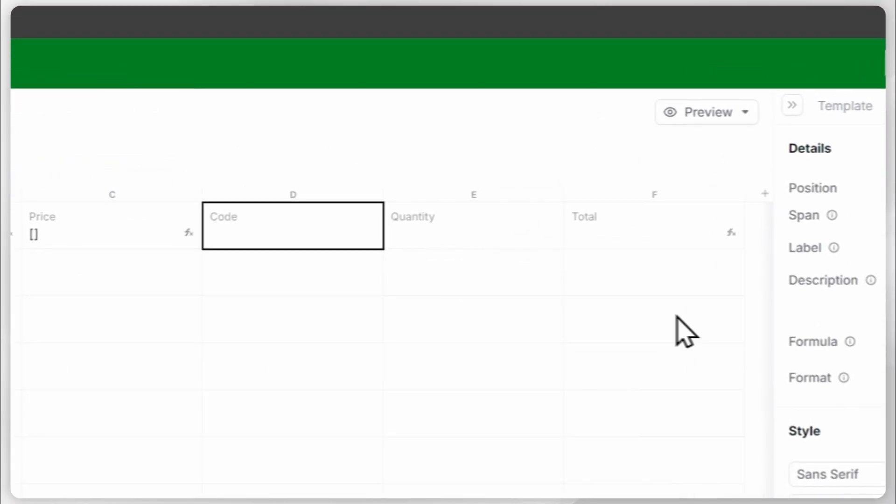
left_click(766, 225)
type("DYNREF")
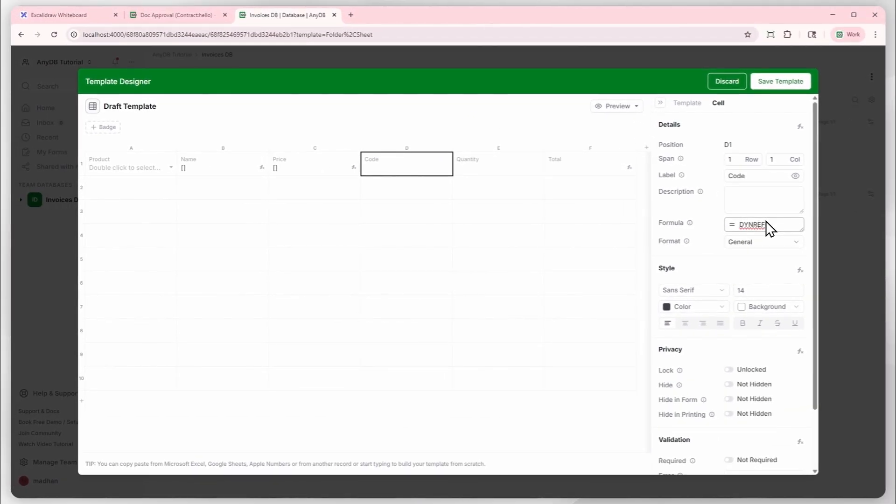
type("(A1, D3")
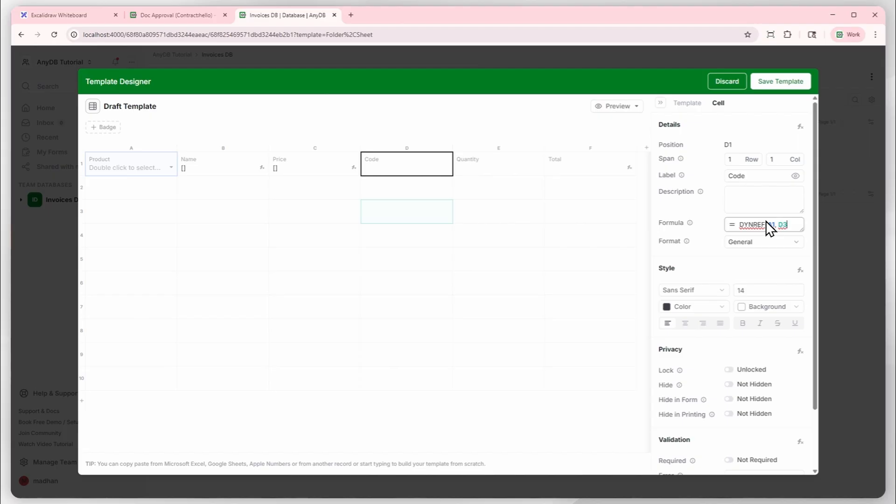
type(")")
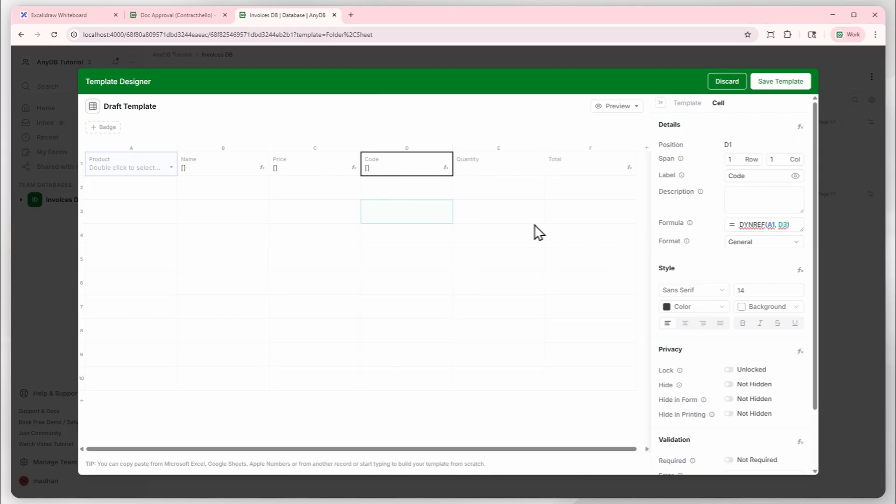
left_click(336, 188)
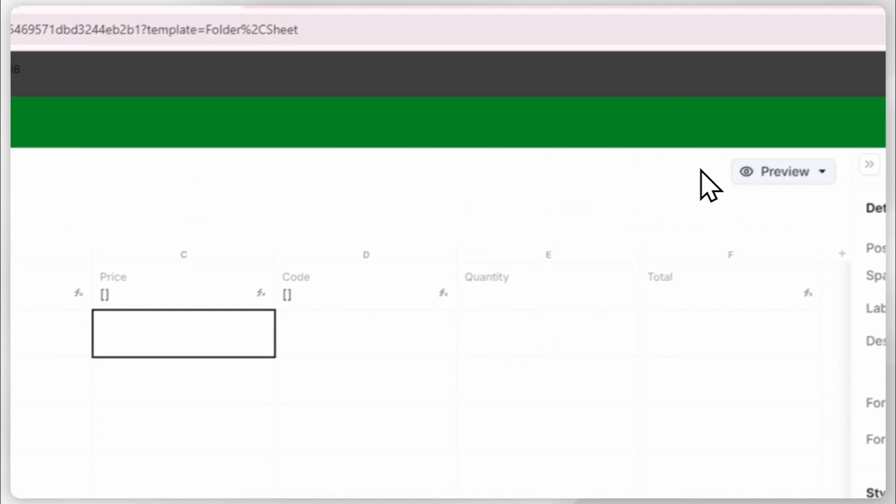
- Test the lookup formulas by choosing the Artisan Blend Coffee product in the Product cell A1, and clear the selection again
left_click(149, 164)
double_click(114, 278)
left_click(234, 343)
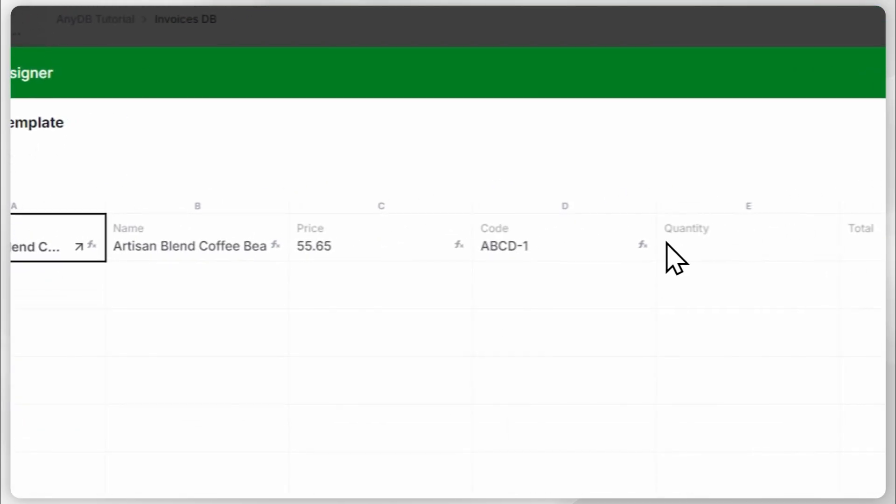
key("Delete")
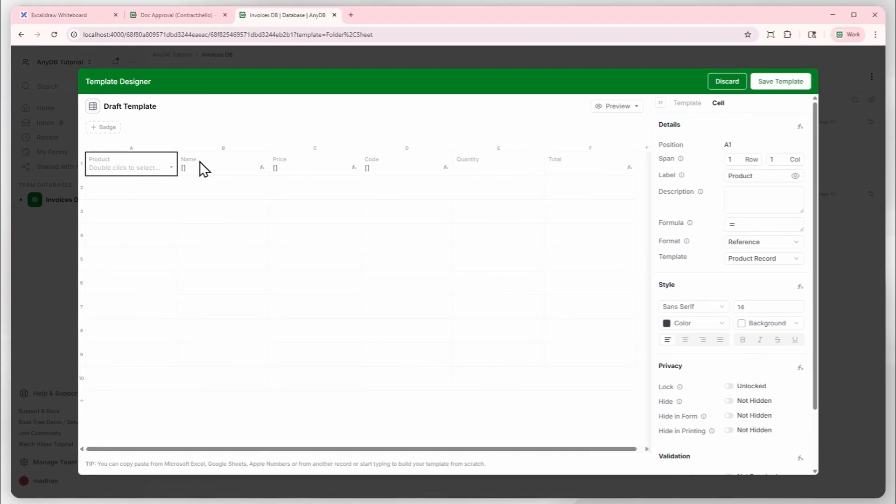
- Set the Quantity cell's format to Number and the Total cell's format to Currency
left_click(485, 171)
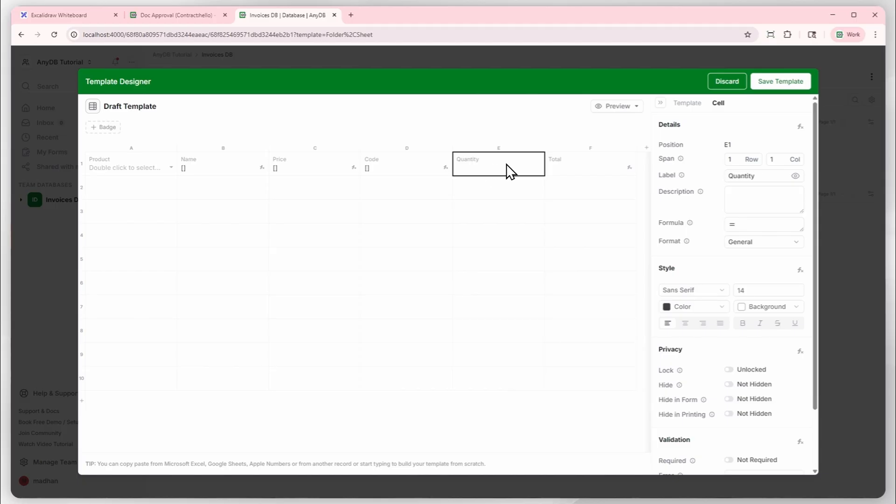
left_click(769, 243)
left_click(766, 275)
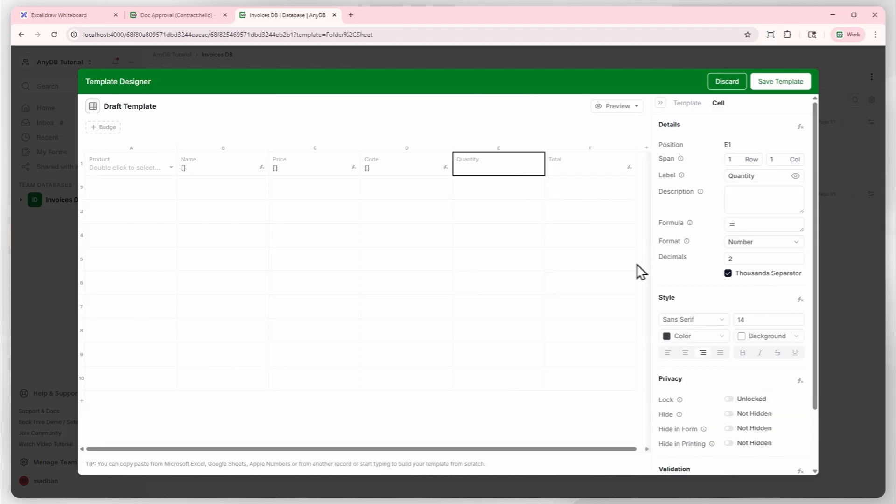
left_click(561, 171)
left_click(775, 243)
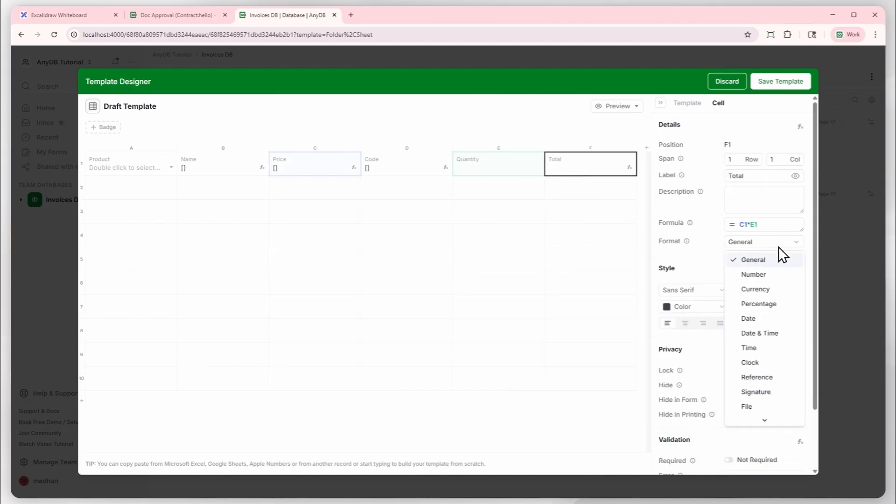
left_click(766, 289)
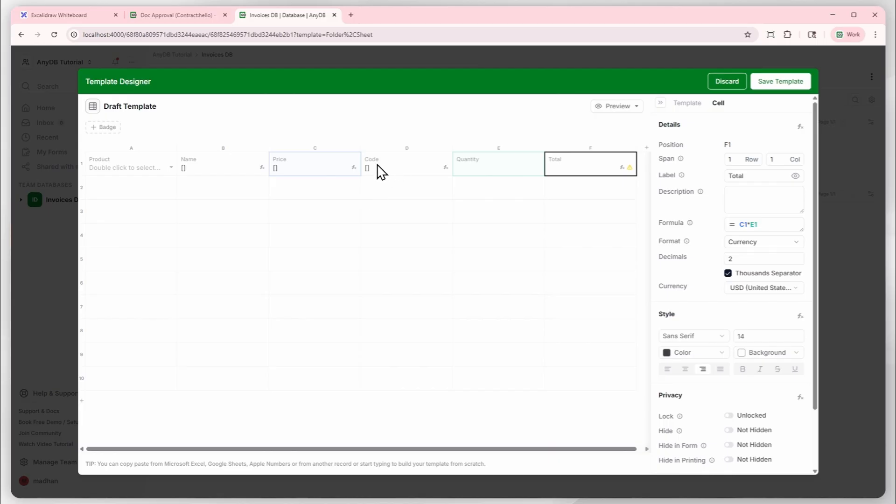
- Try the Currency format on the Price cell C1 and return it to General
left_click(326, 164)
left_click(779, 242)
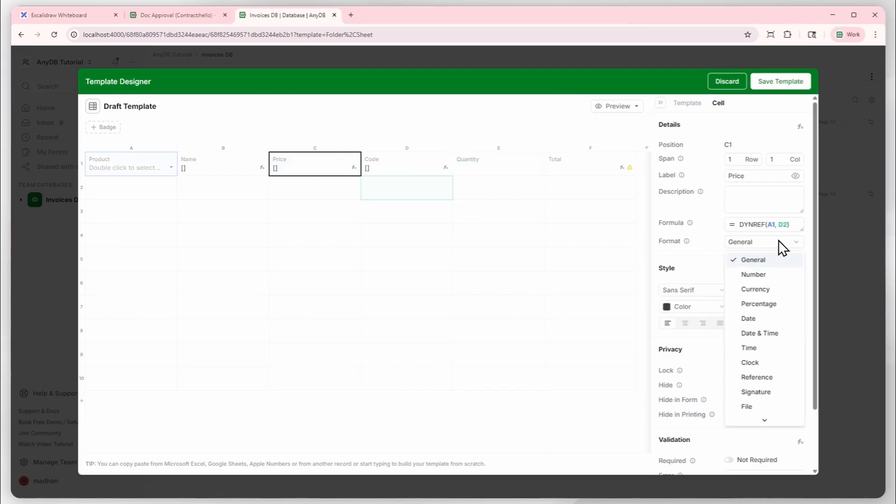
left_click(766, 291)
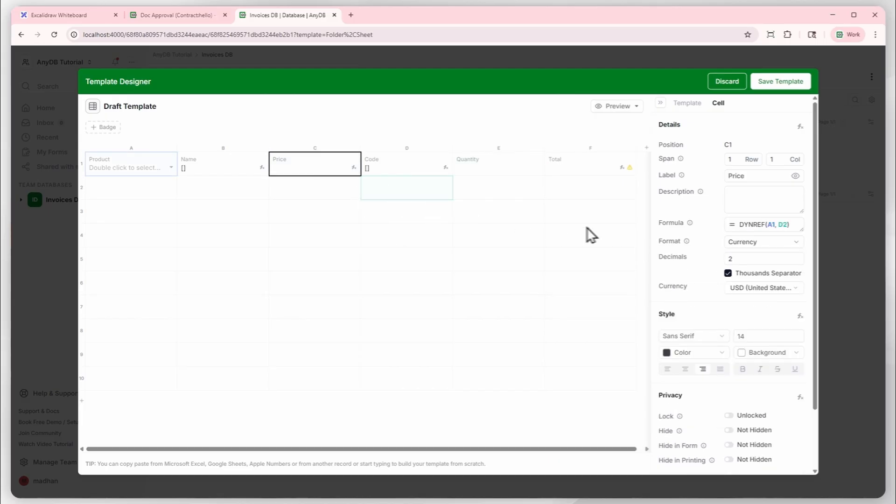
left_click(764, 242)
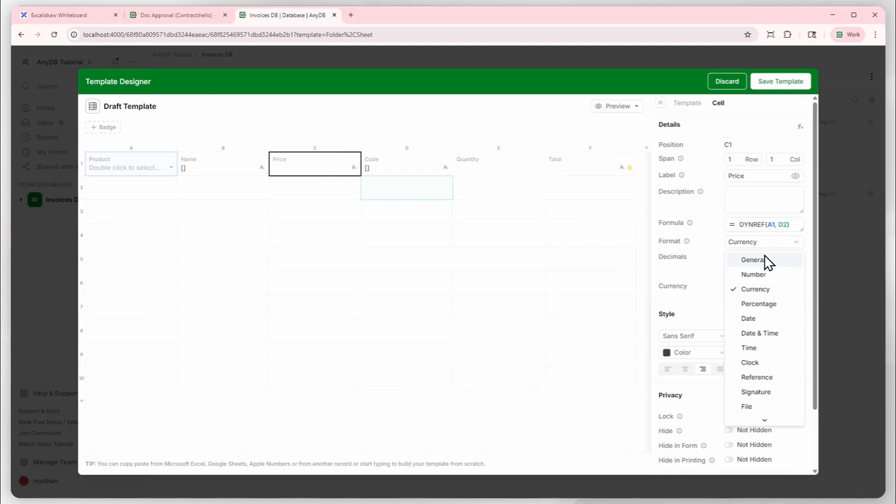
left_click(765, 260)
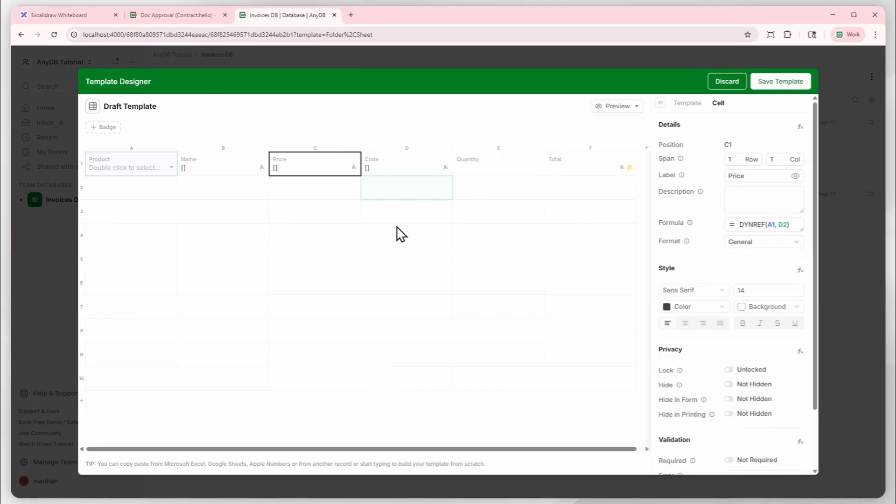
- Replace the draft template's title with the formula CONCAT('Inv Line Item - ', IF(B1, B1, 'Not Set'))
left_click(377, 170)
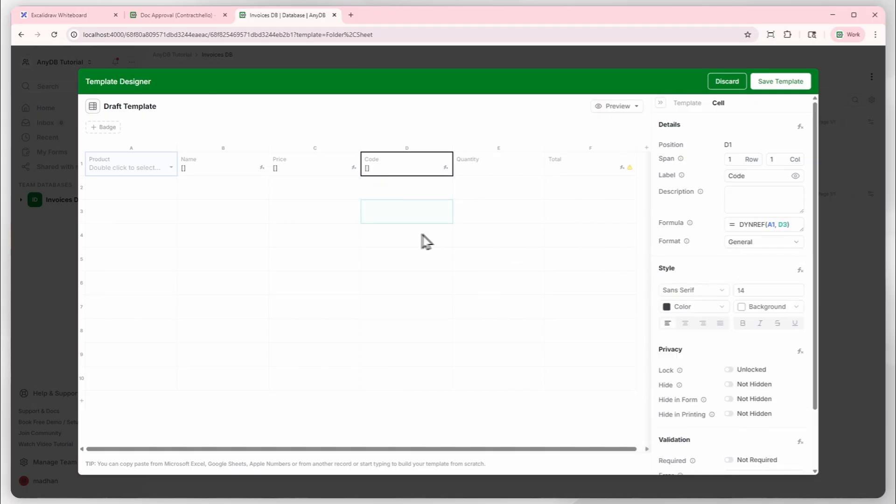
left_click(208, 174)
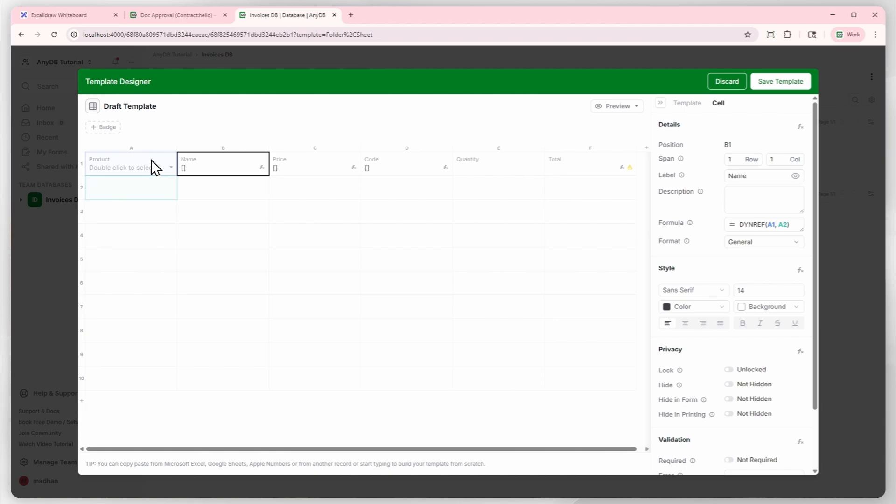
triple_click(147, 111)
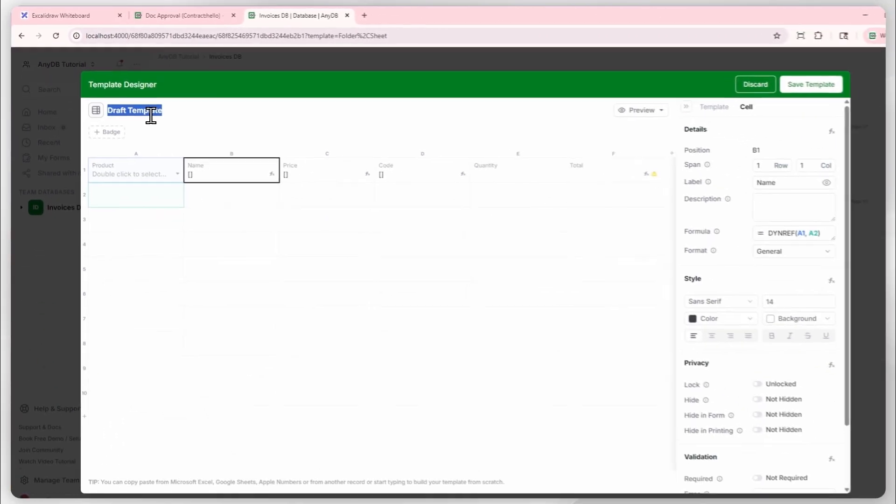
type("=")
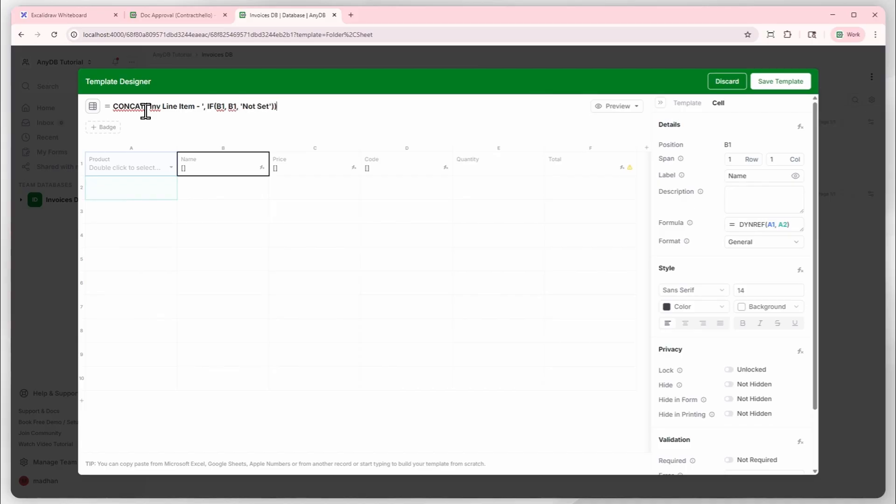
key("Return")
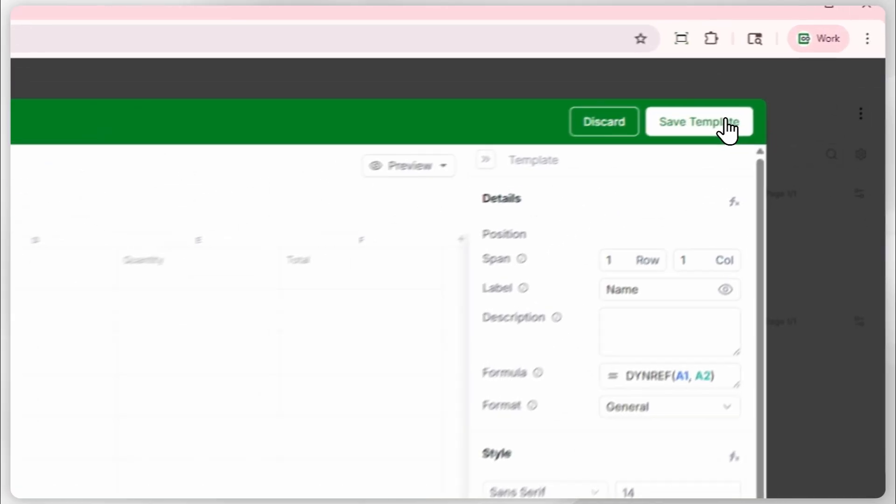
- Start saving the template and shorten its proposed name to Inv Line Item
left_click(798, 86)
left_click(444, 262)
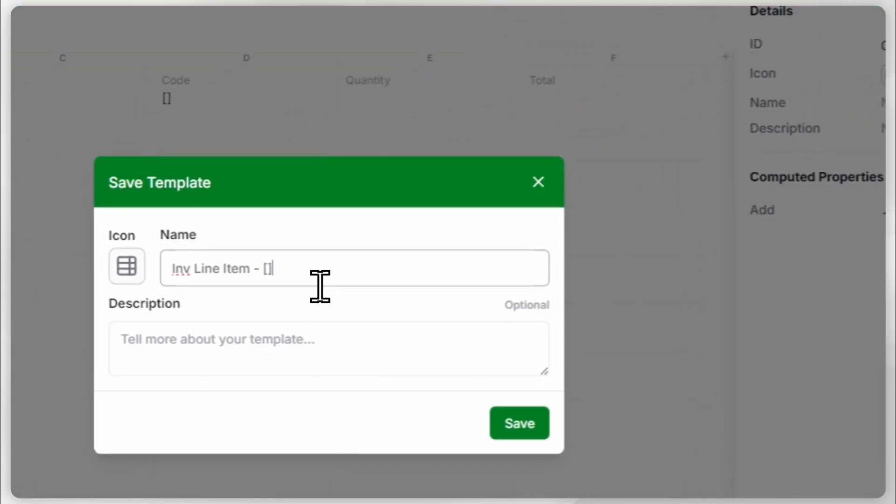
key("BackSpace")
key("BackSpace")
key("BackSpace")
key("BackSpace")
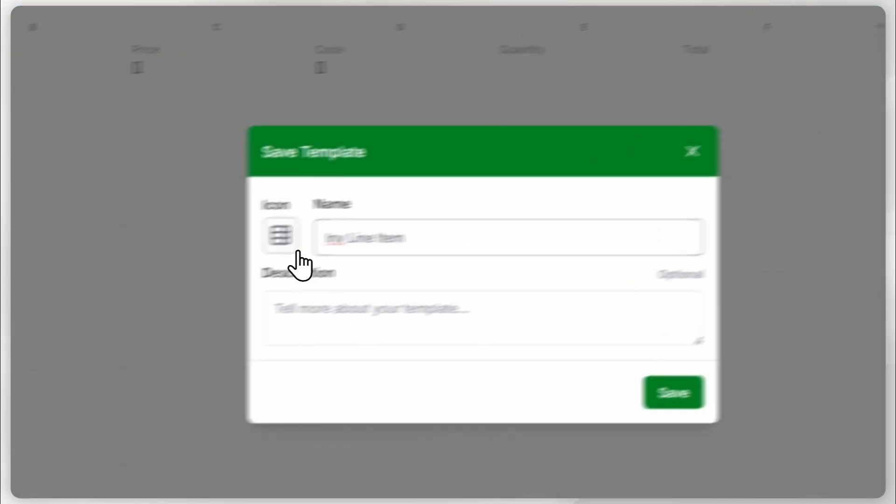
- Search the template icons for grid and pick the Design icon with two stacked boxes and an arrow pointing right between them
left_click(135, 269)
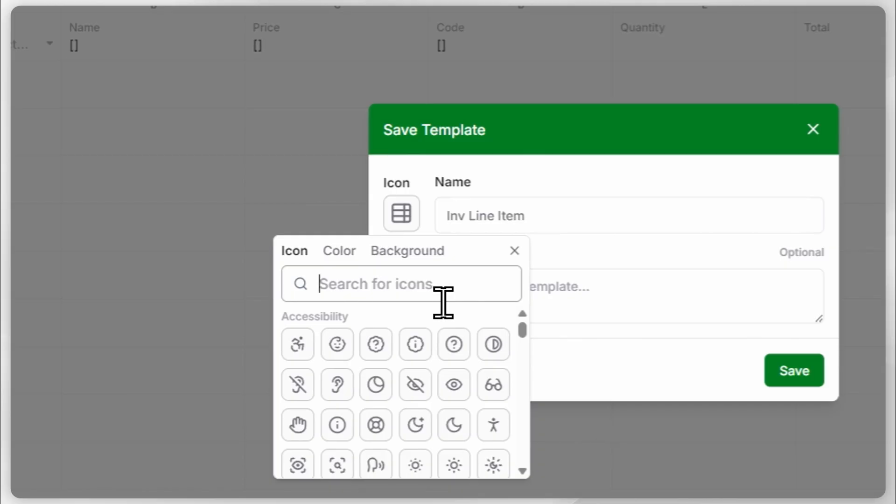
type("grid")
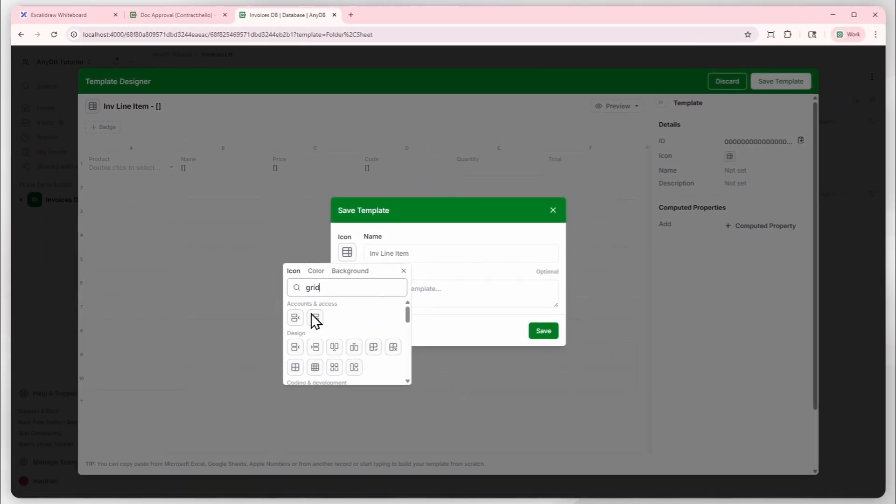
scroll(353, 350, "down", 1)
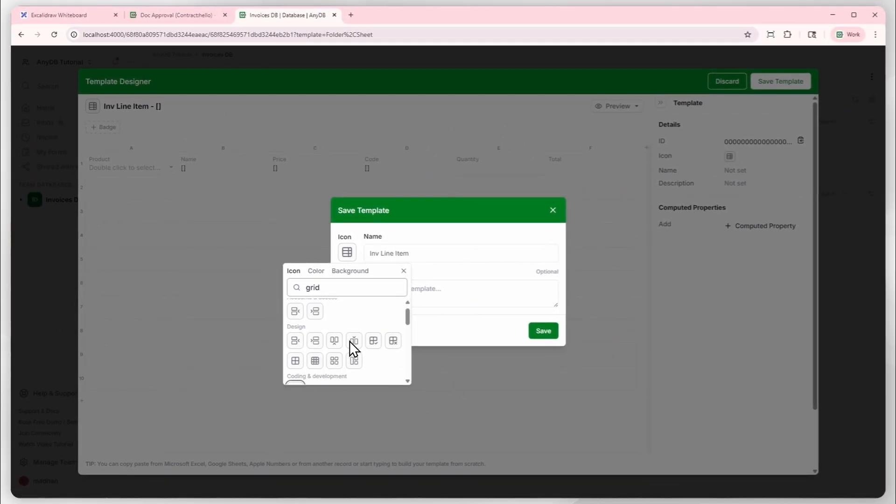
scroll(351, 349, "down", 2)
scroll(329, 351, "up", 2)
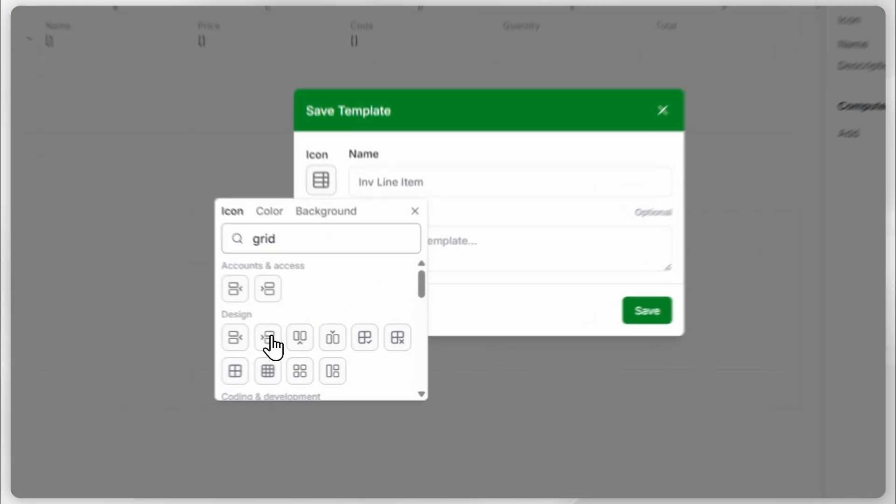
left_click(271, 338)
left_click(415, 211)
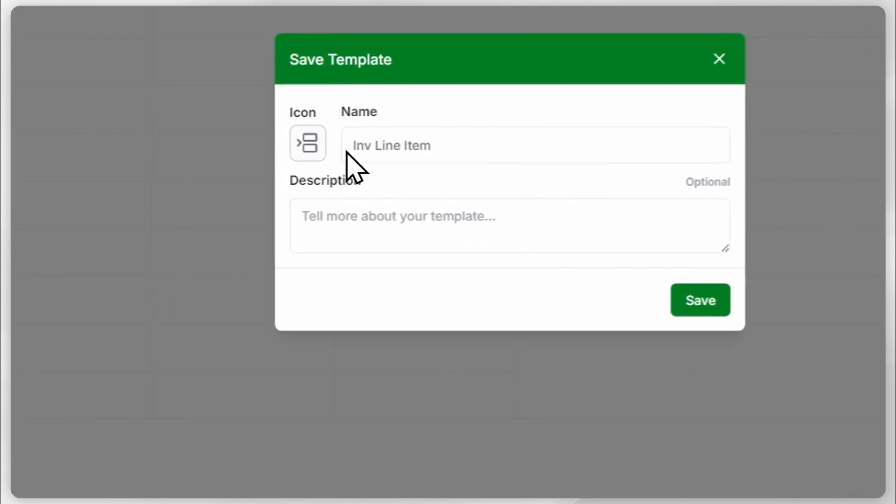
- Give the template icon a pale cream-yellow background
left_click(307, 141)
left_click(346, 181)
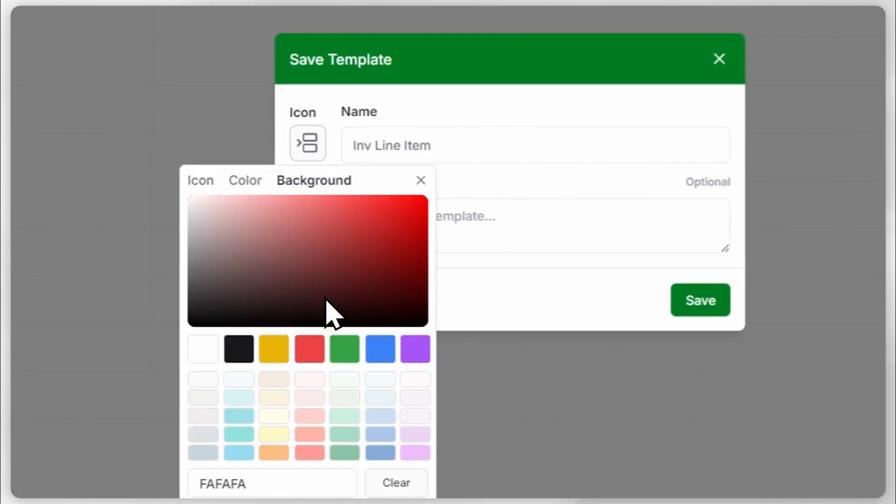
left_click(273, 398)
left_click(512, 102)
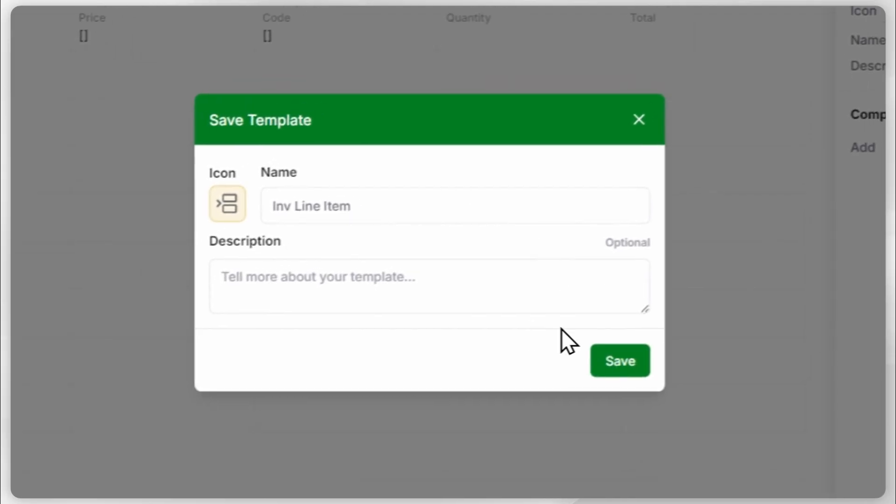
- Describe the template as Invoice Line Item, save it, and dismiss the offer to create a record from it
left_click(313, 293)
type("Invoice Lin")
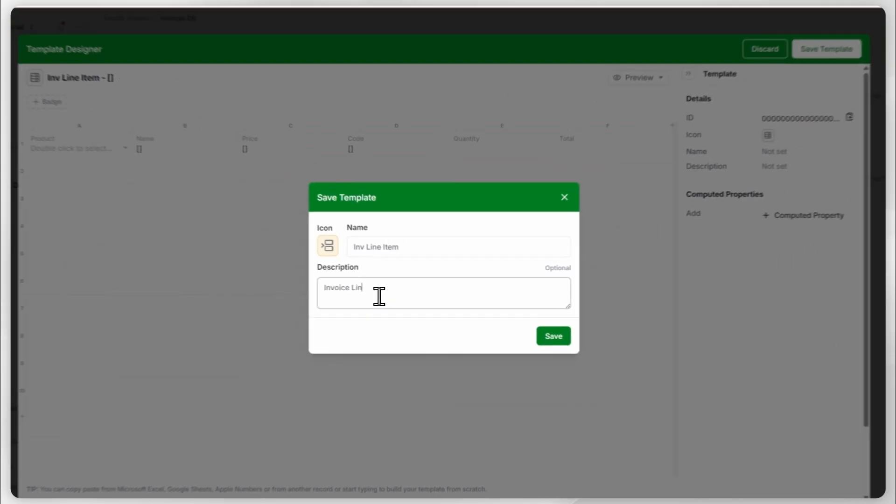
type("e Item")
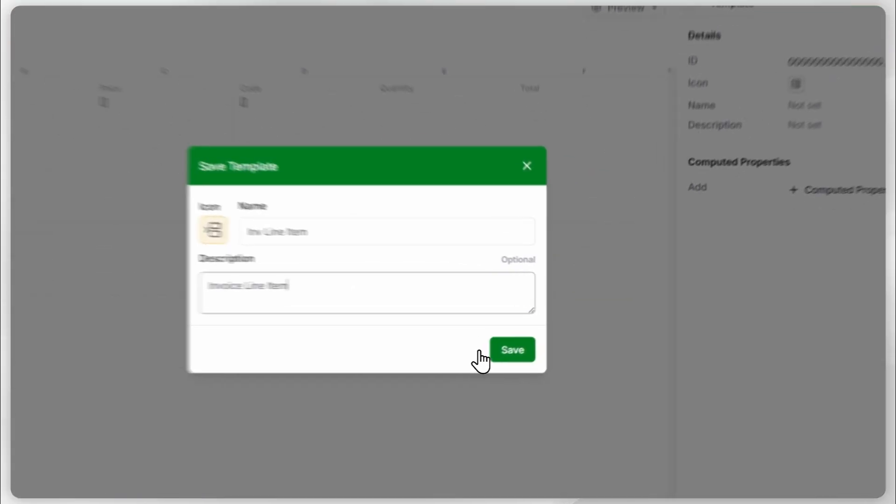
left_click(537, 332)
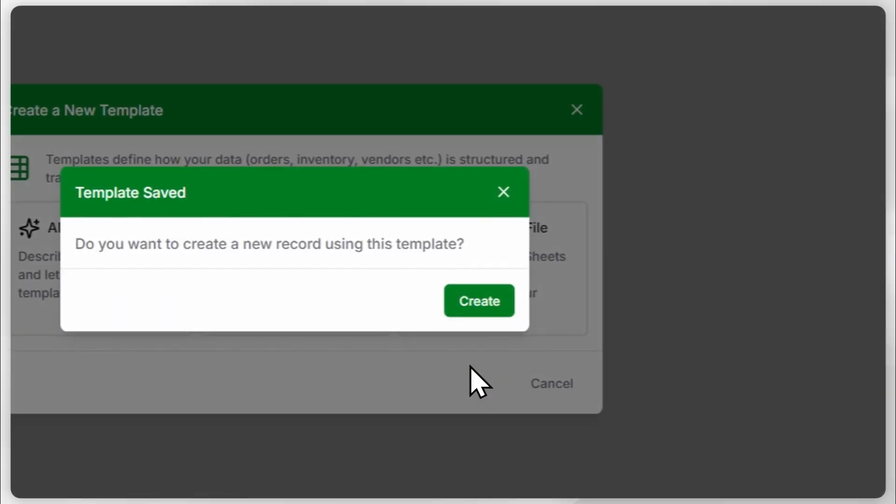
left_click(505, 191)
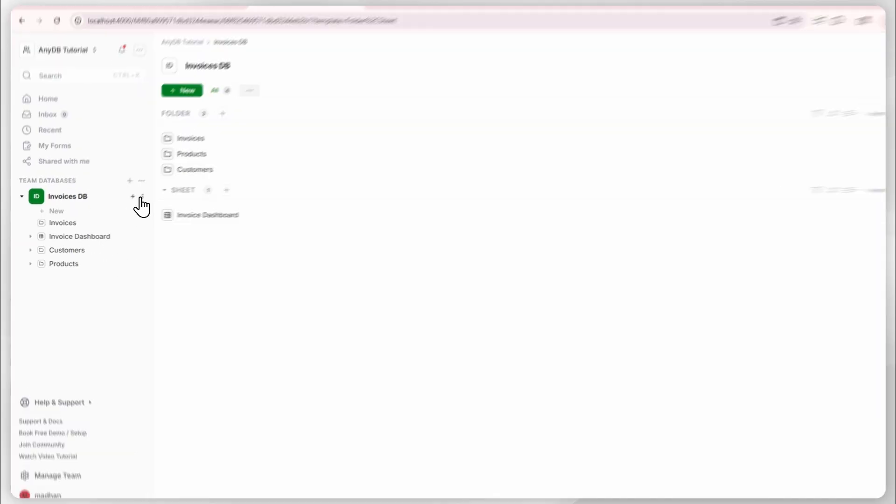
- Open the template list of the Invoices DB database and edit version v4 of the ABC Invoice template
left_click(141, 197)
left_click(113, 302)
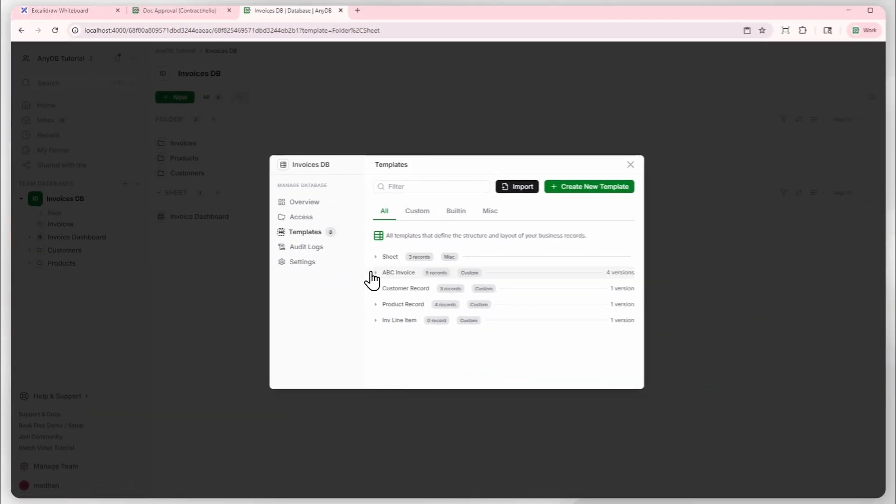
left_click(374, 273)
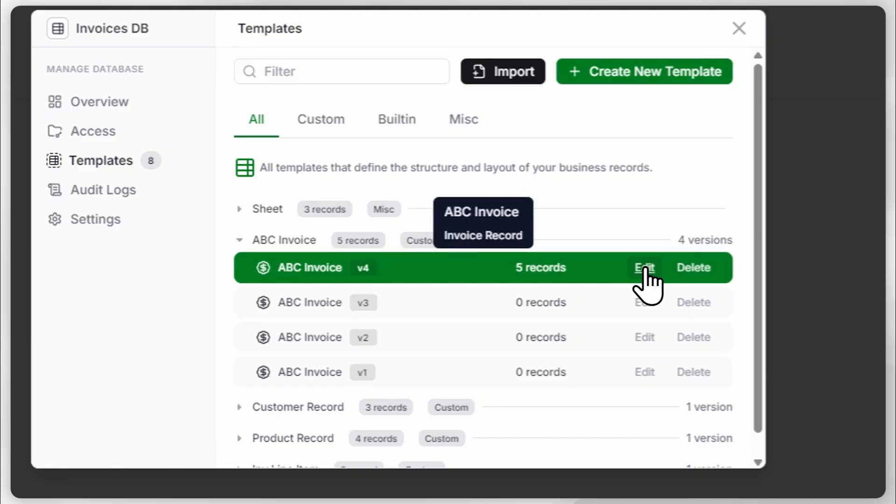
left_click(645, 269)
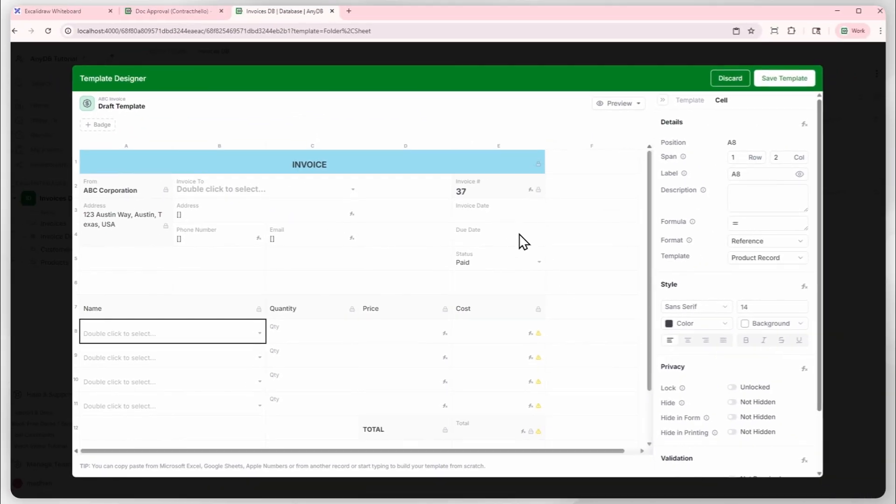
- Clear the product line cells A8:E11 beneath the Name, Quantity, Price and Cost headings
scroll(484, 305, "down", 2)
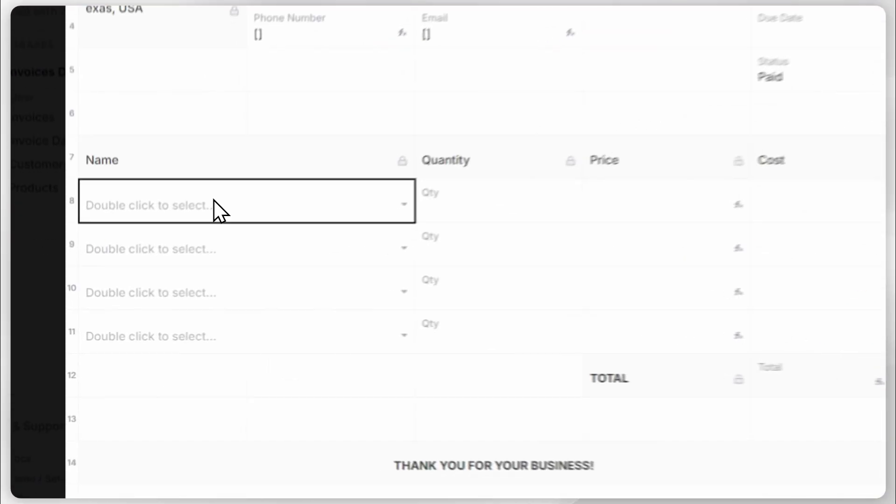
left_click_drag(161, 276, 166, 330)
left_click_drag(235, 308, 894, 307)
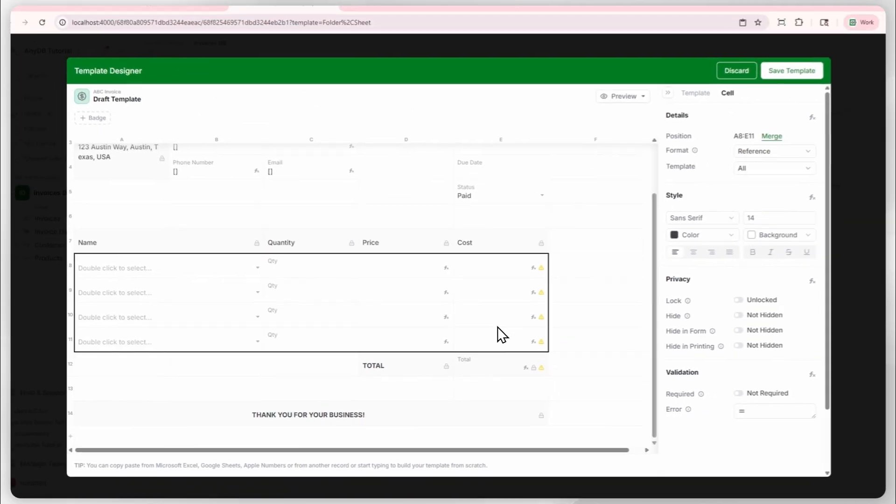
key("Delete")
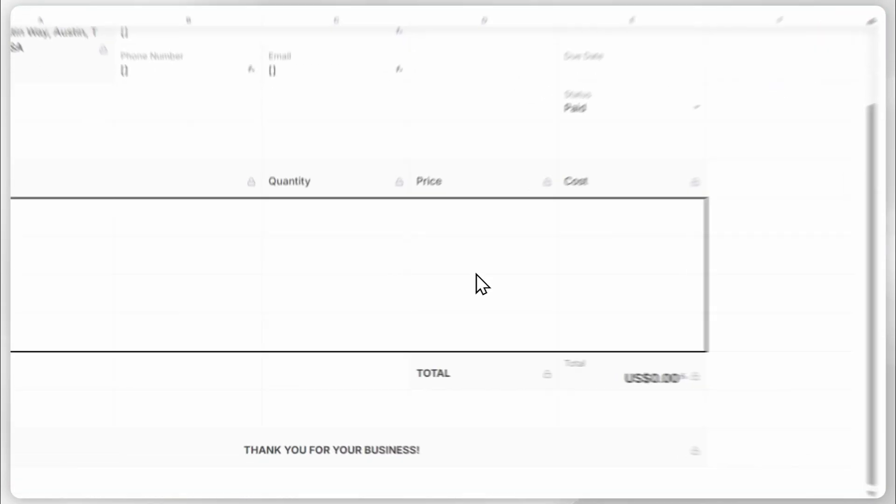
- Merge the emptied range A8:E11 into a single cell
left_click(400, 312)
left_click_drag(151, 271, 368, 298)
left_click_drag(649, 275, 878, 353)
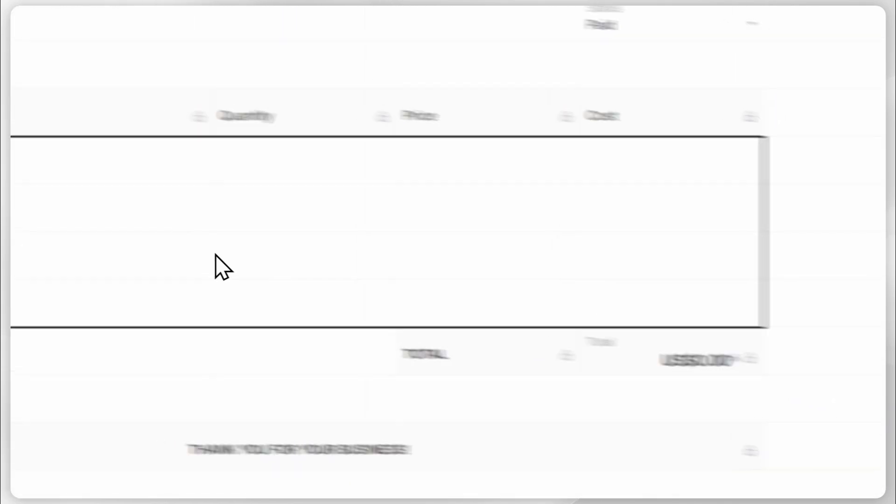
left_click(411, 311)
left_click_drag(227, 213, 526, 316)
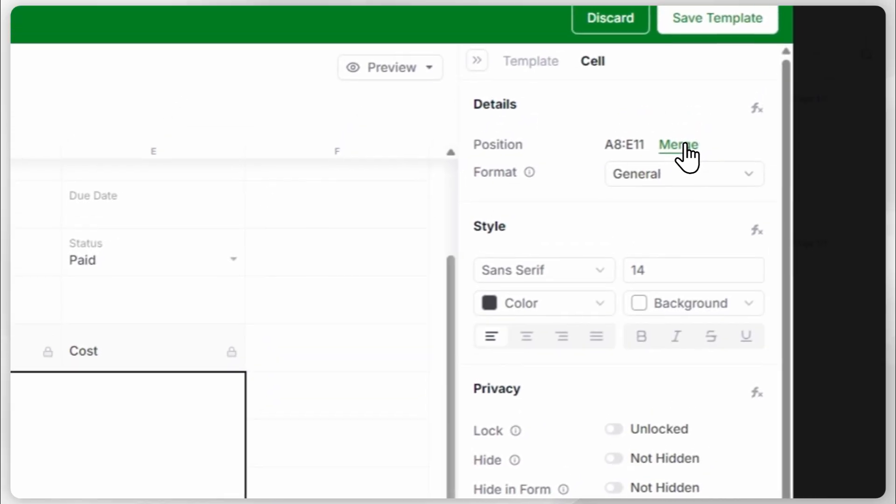
left_click(685, 143)
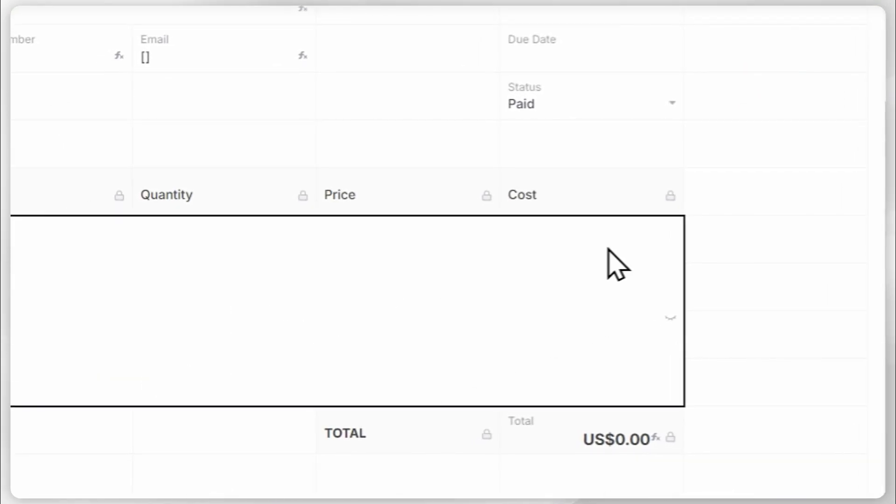
- Set the merged cell A8's format to Attachments and restrict its template to Inv Line Item
left_click(626, 133)
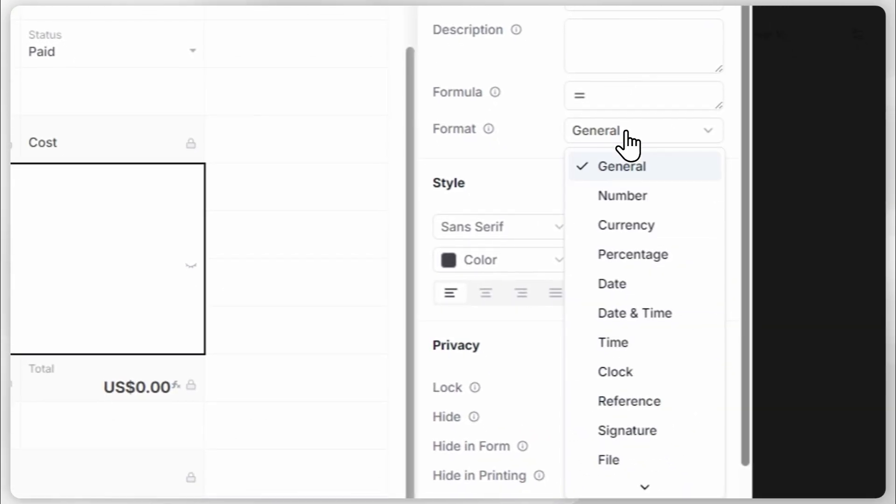
scroll(627, 385, "down", 5)
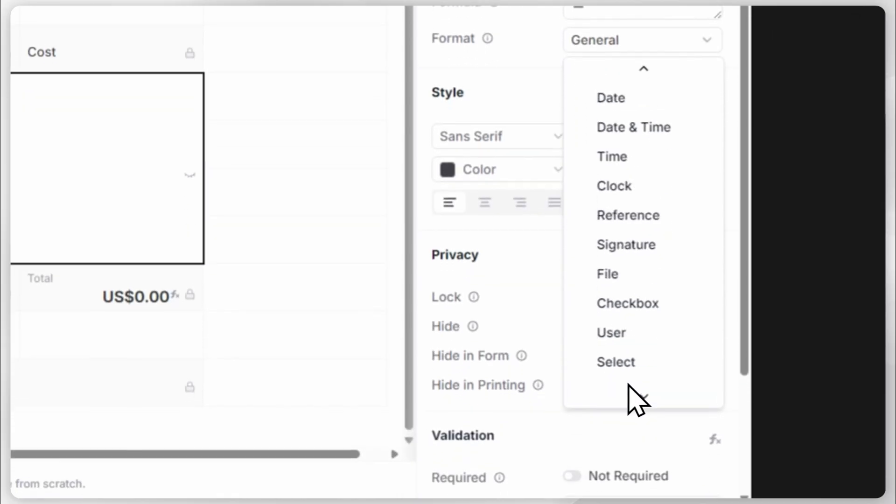
left_click(636, 378)
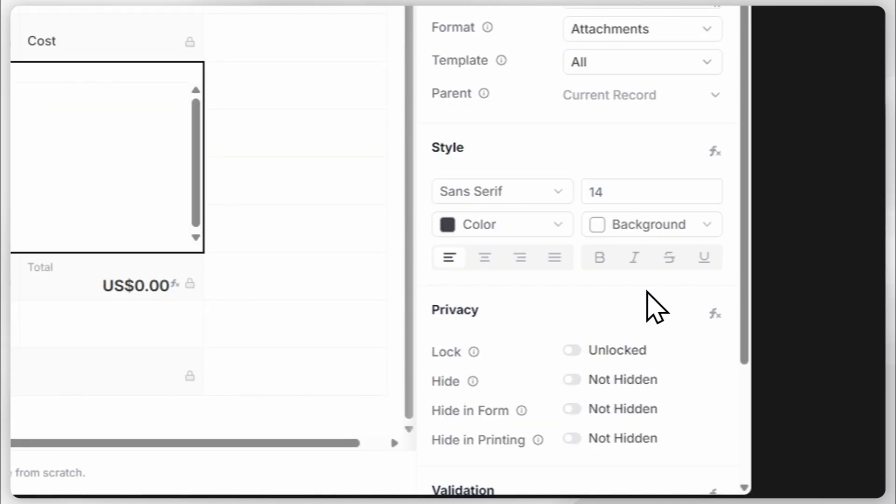
left_click(613, 97)
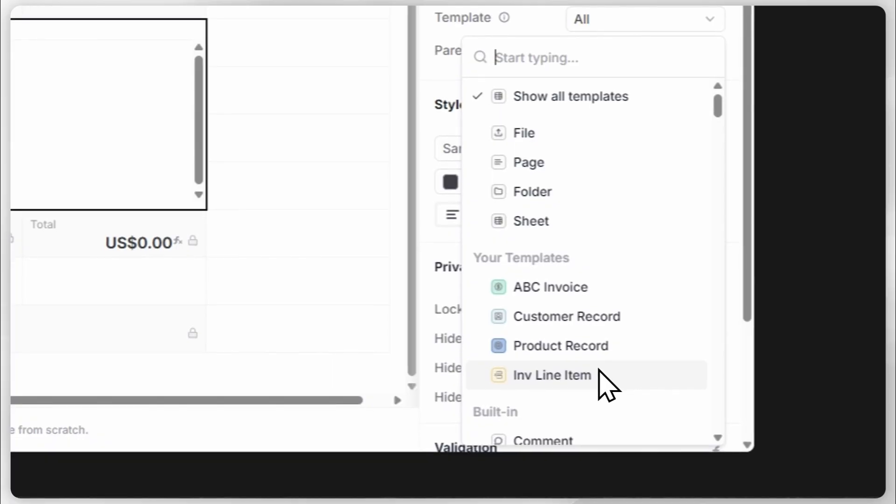
left_click(599, 373)
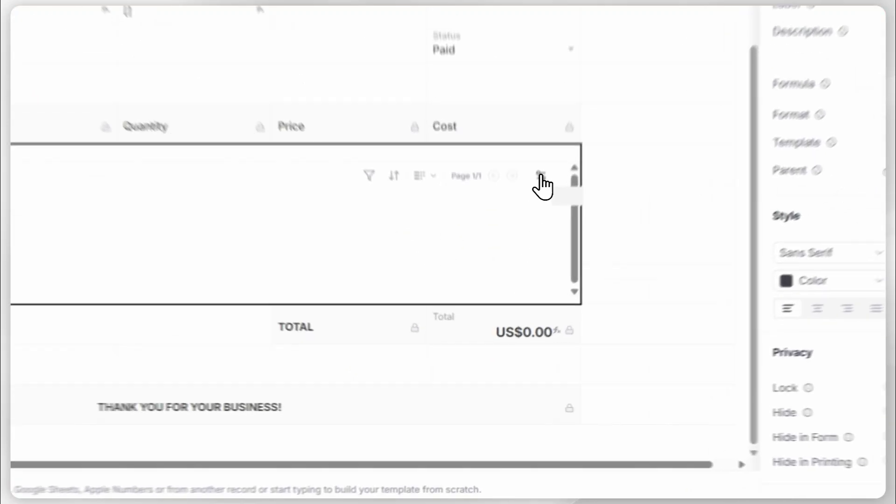
- Choose Name (B1), Code, Price, Quantity and Total as the displayed columns of the attachments cell
left_click(521, 277)
scroll(537, 313, "down", 3)
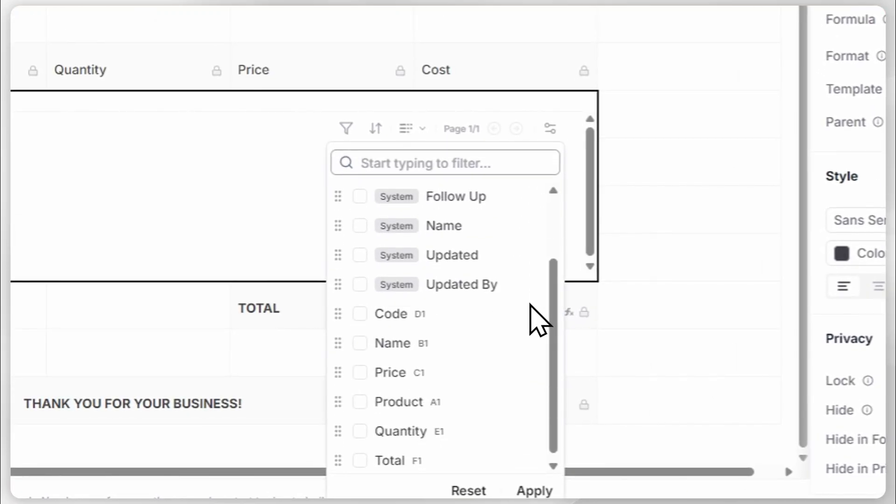
left_click(360, 335)
scroll(406, 341, "up", 3)
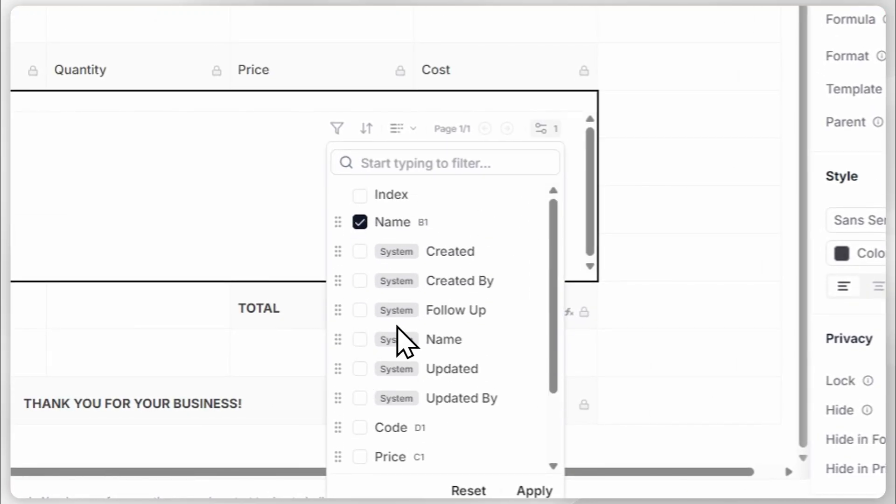
scroll(406, 344, "down", 3)
left_click(360, 334)
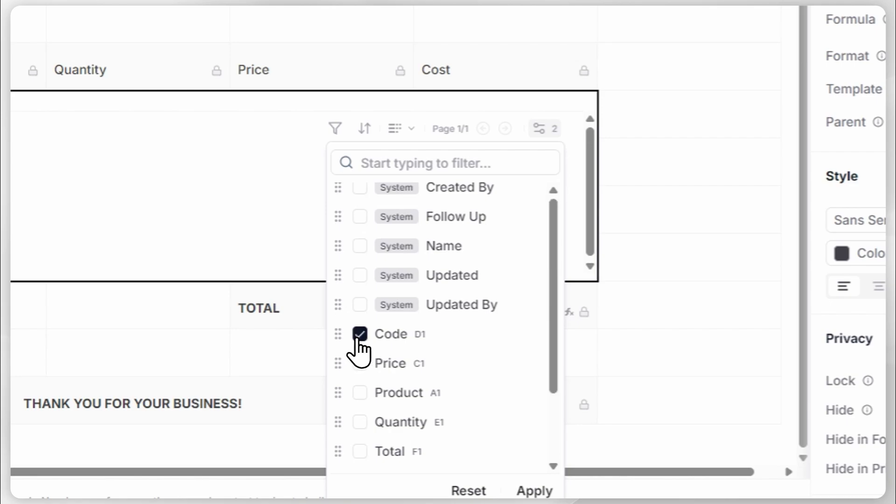
scroll(418, 320, "down", 3)
left_click(360, 363)
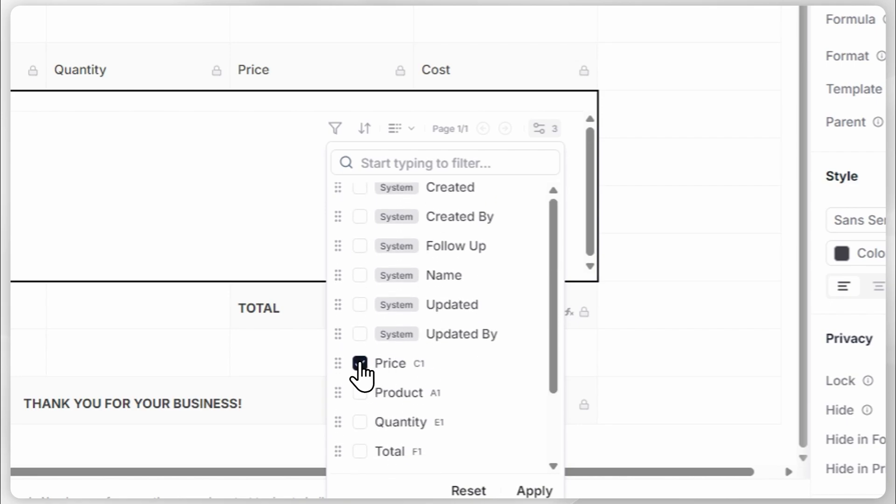
scroll(397, 355, "down", 1)
left_click(360, 423)
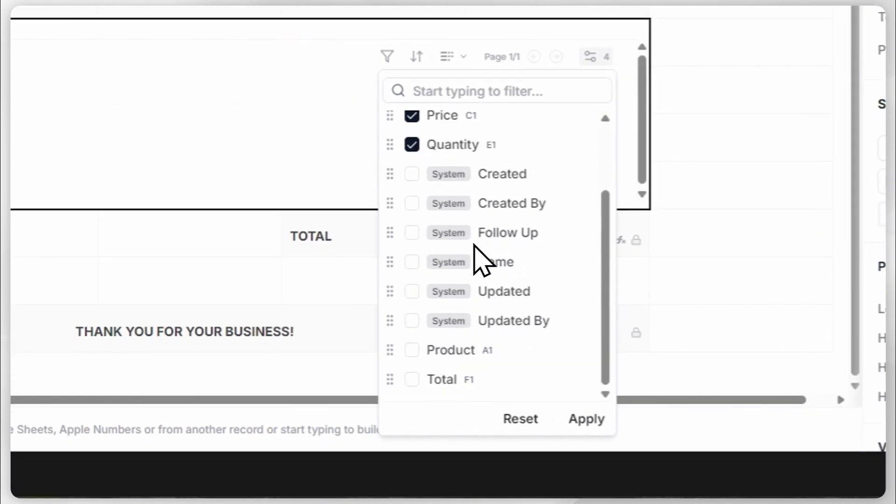
left_click(412, 380)
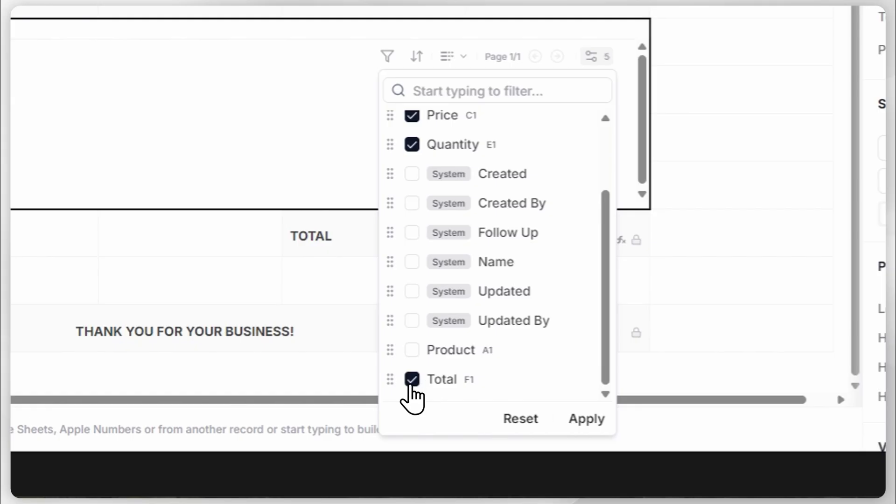
- Add the Index column to the attachments cell's display and apply the column selection
scroll(490, 252, "up", 3)
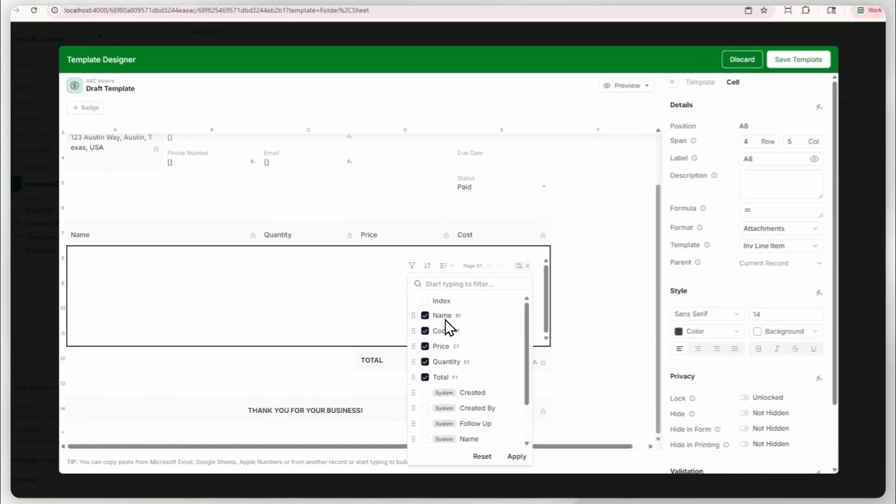
left_click(425, 311)
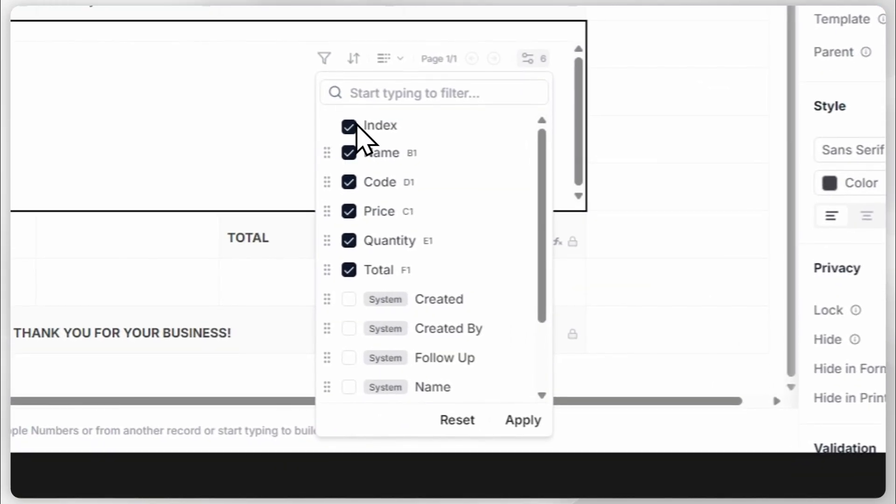
left_click(523, 420)
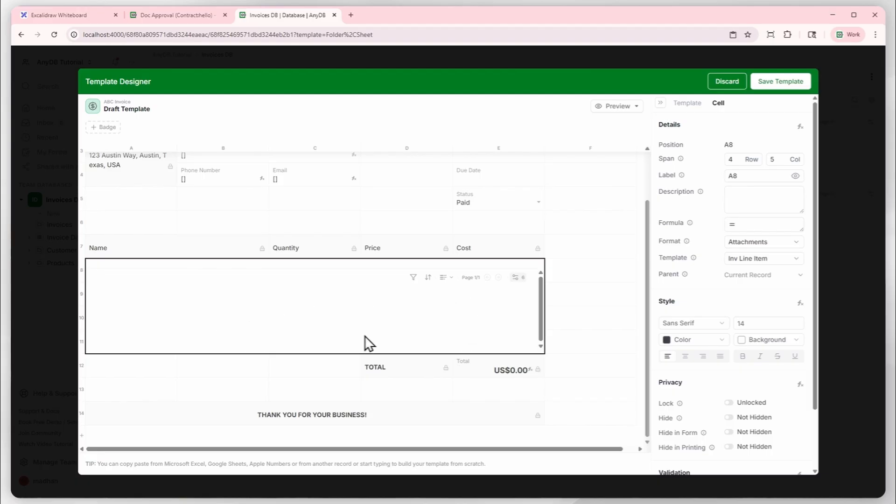
- Unlock the Total cell E12 and set its formula to SUM(C@CURRREC!N@Inv Line Item!F1)
left_click(499, 369)
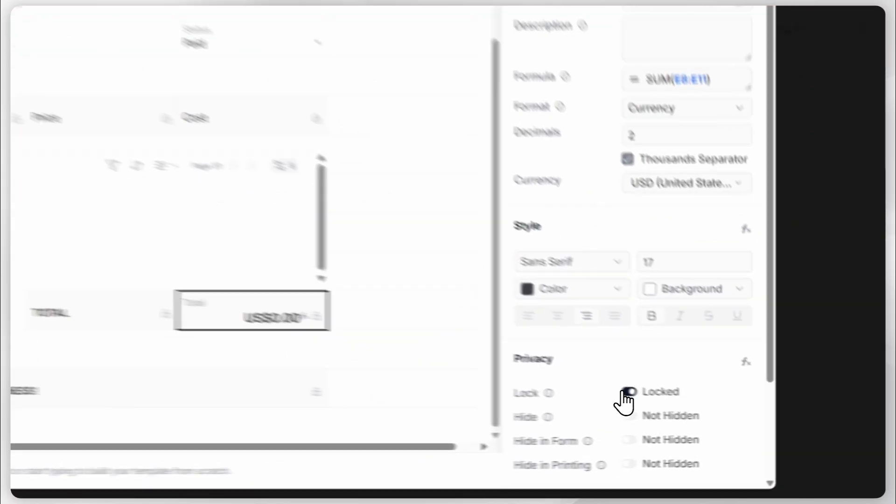
left_click(729, 416)
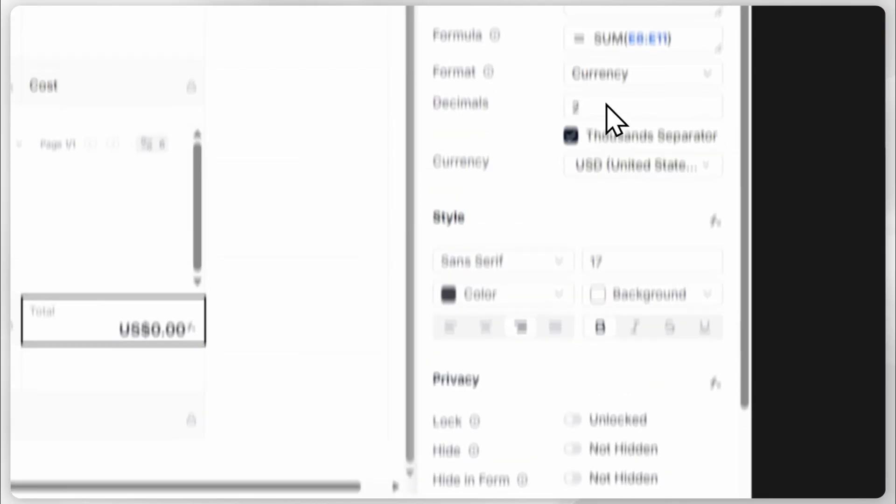
left_click(783, 228)
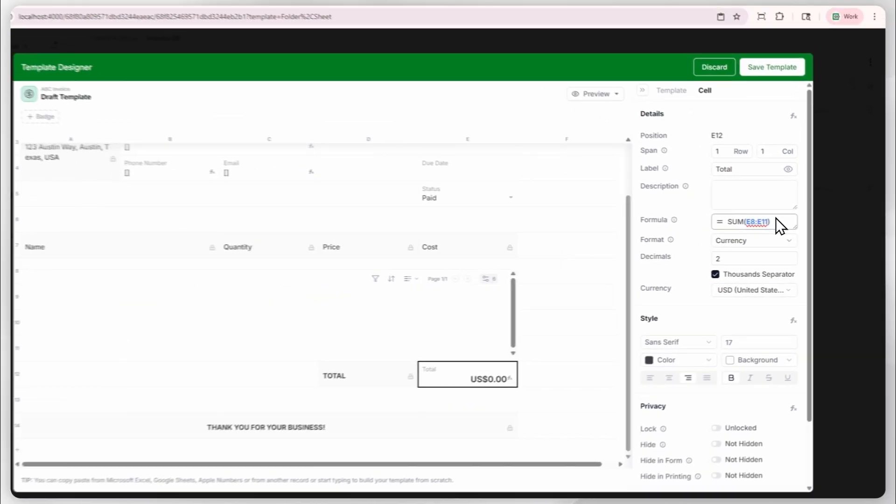
key("Left")
key("BackSpace")
key("BackSpace")
key("BackSpace")
key("BackSpace")
key("BackSpace")
key("BackSpace")
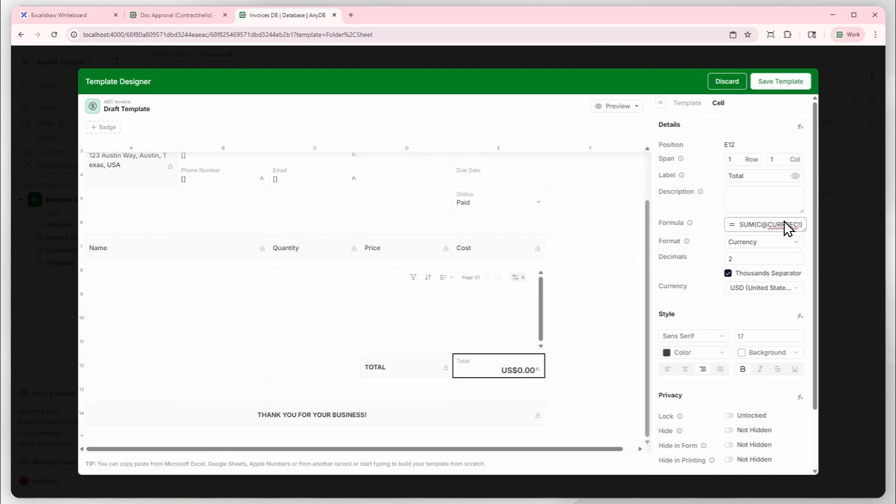
type("N@Inv Line Item")
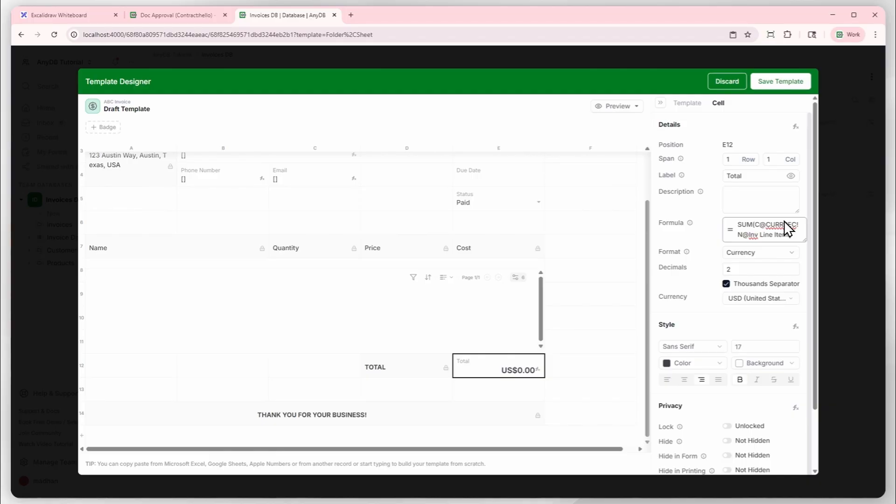
type("1")
- Wrap the Total cell's SUM formula in IFERROR with 0 as the fallback value
mouse_move(539, 369)
left_click(737, 225)
type("IFE")
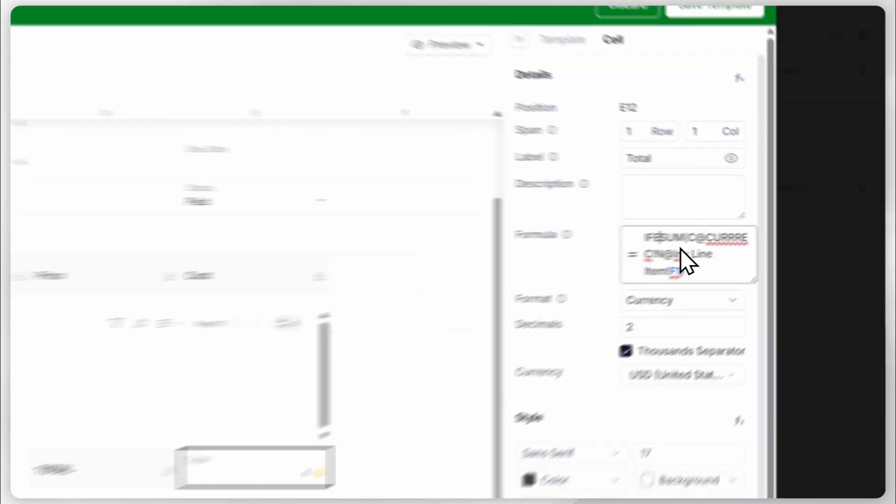
type("RROR(")
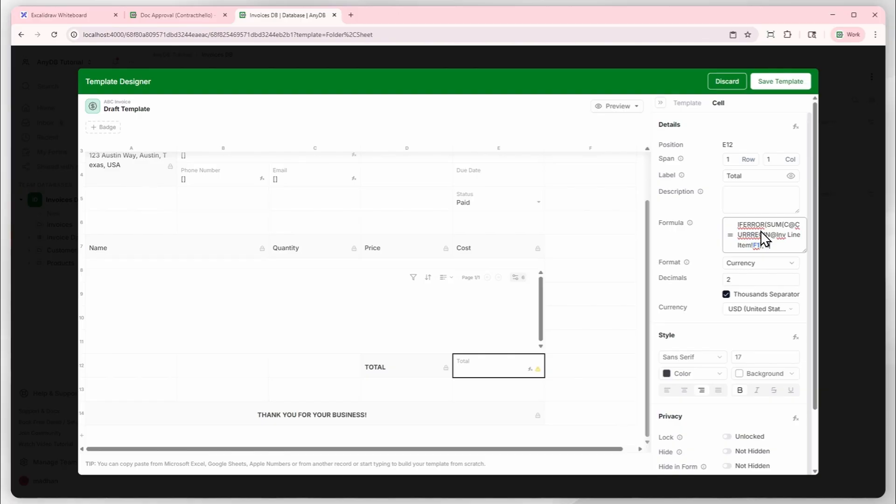
type("), 0")
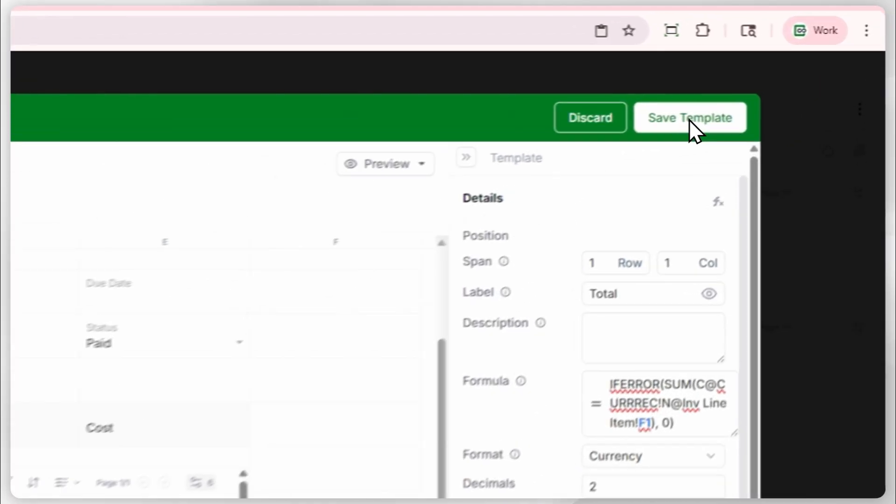
- Save the ABC Invoice template, review and accept the cell changes, and migrate the existing records
left_click(781, 82)
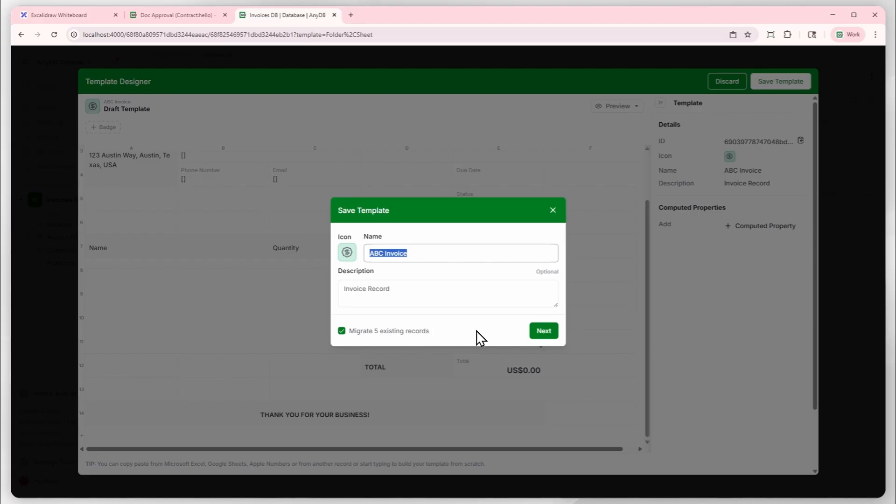
left_click(542, 331)
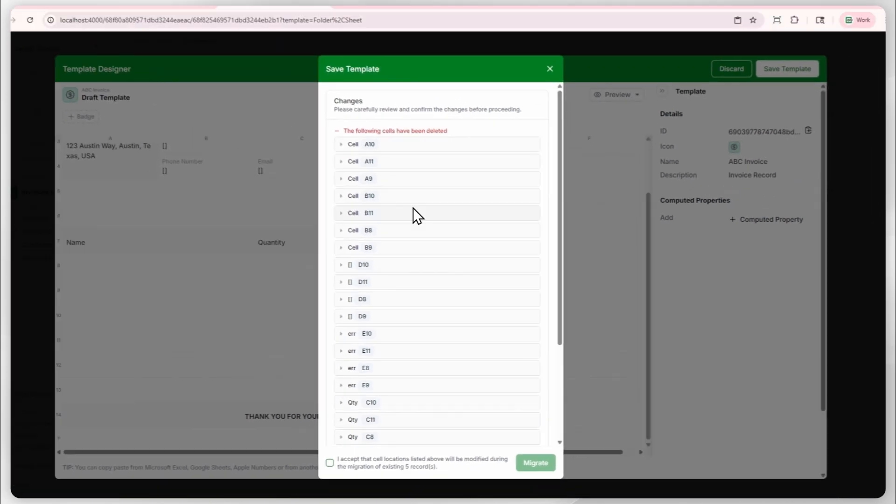
scroll(436, 265, "down", 5)
scroll(433, 256, "up", 6)
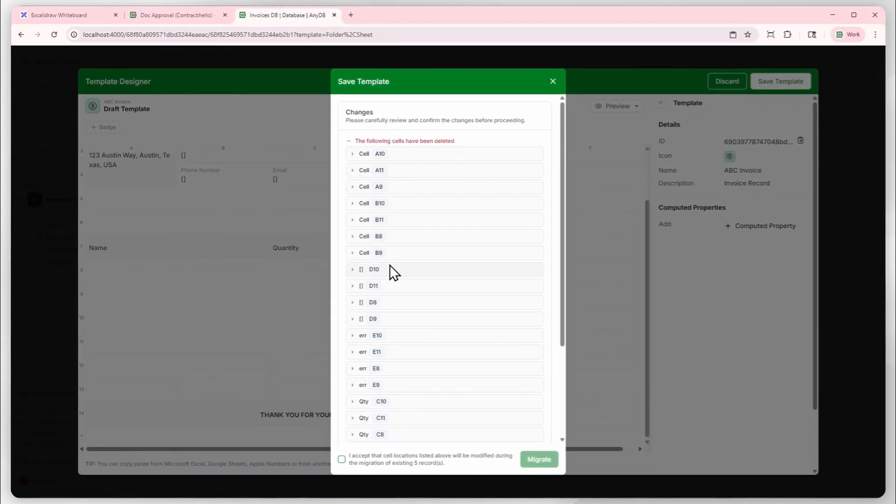
scroll(395, 289, "down", 3)
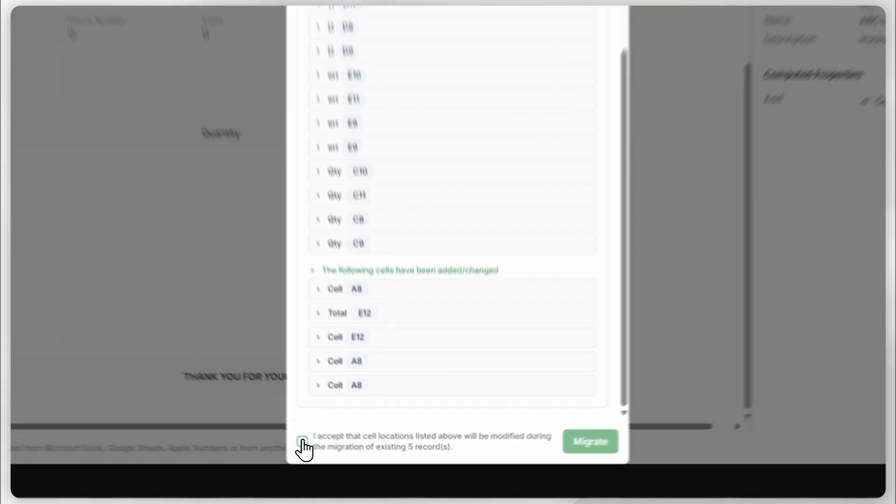
left_click(342, 459)
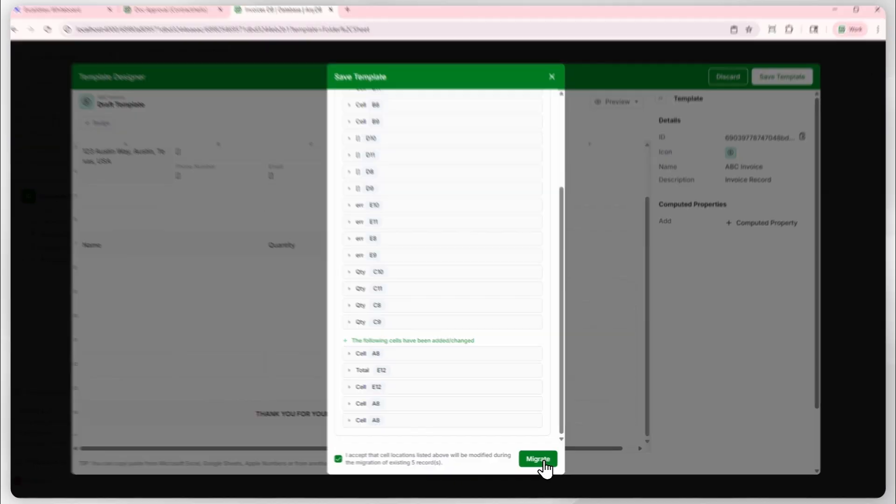
left_click(544, 462)
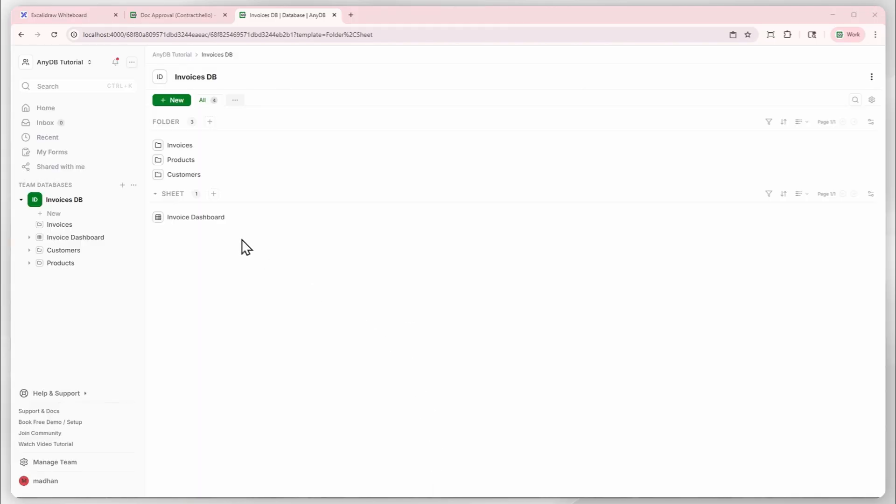
- Create a new record from the ABC Invoice template and choose a customer in its Invoice To field
left_click(171, 101)
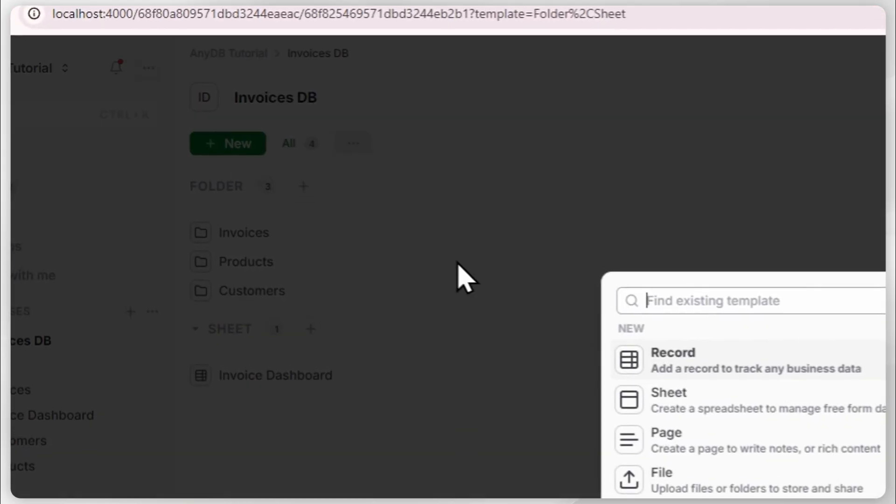
left_click(616, 253)
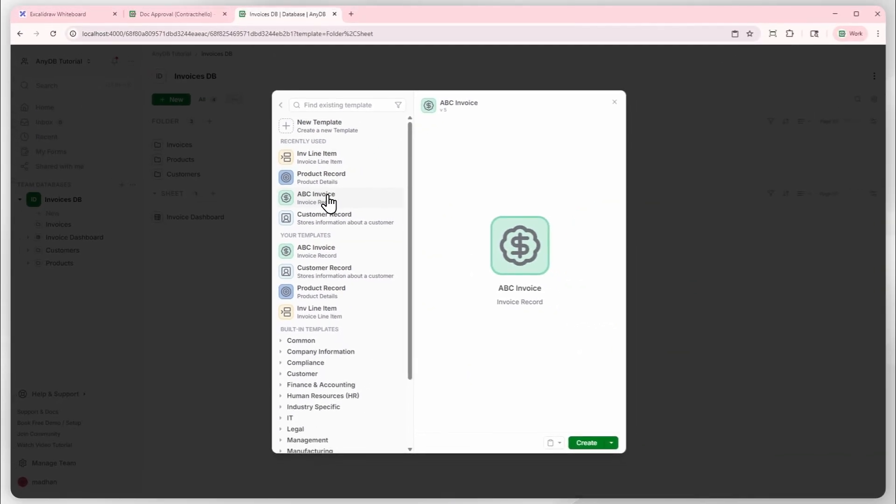
left_click(329, 197)
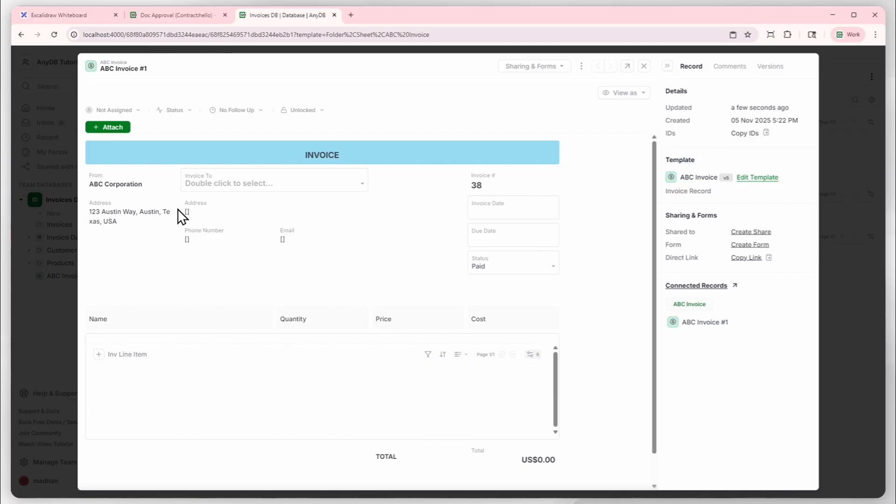
double_click(267, 182)
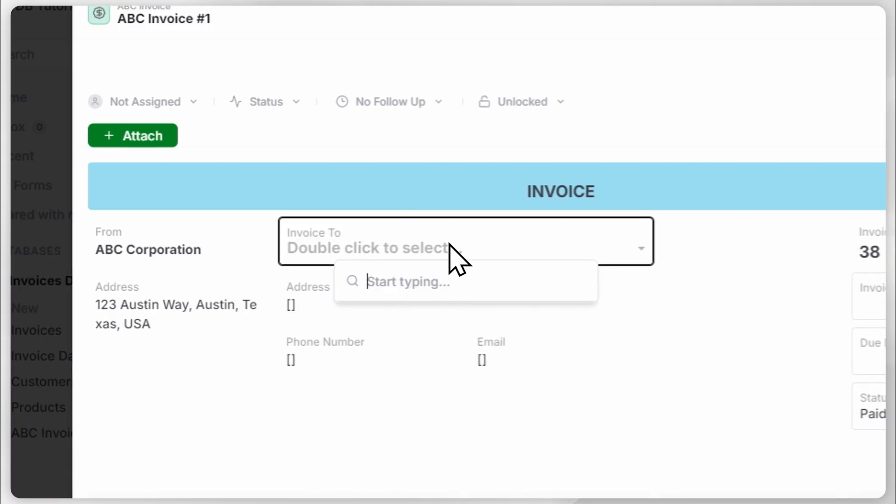
type("A")
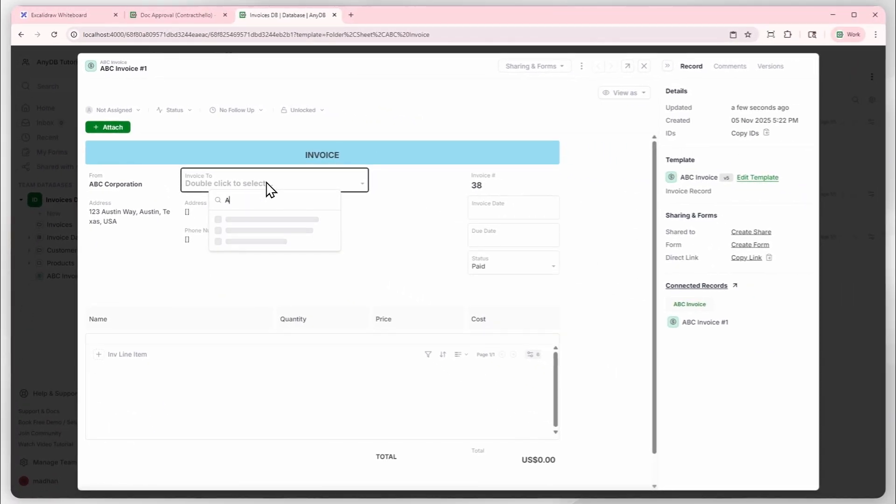
left_click(271, 219)
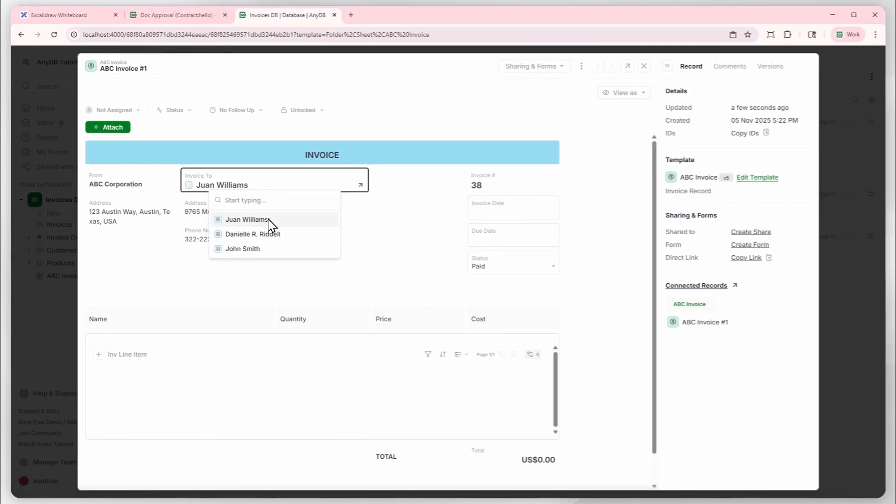
- Set the invoice date to today, Nov 5, 2025, and the invoice status to Unpaid
left_click(498, 210)
left_click(551, 212)
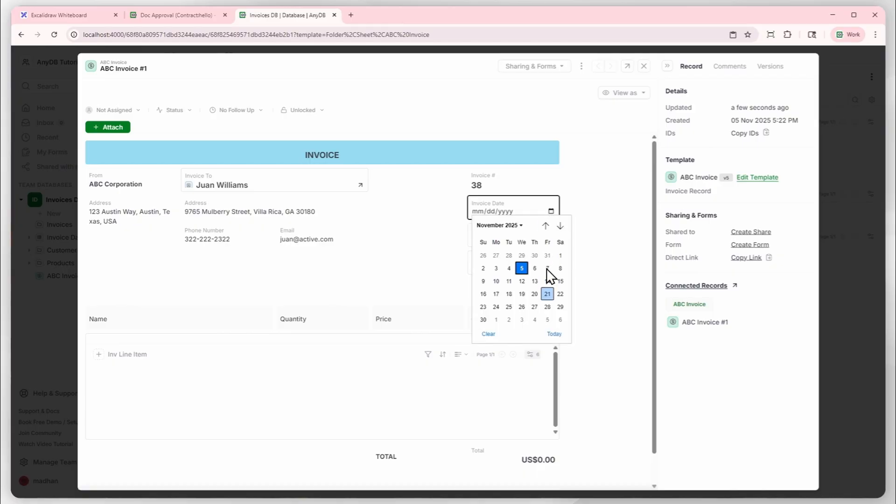
left_click(552, 333)
left_click(536, 266)
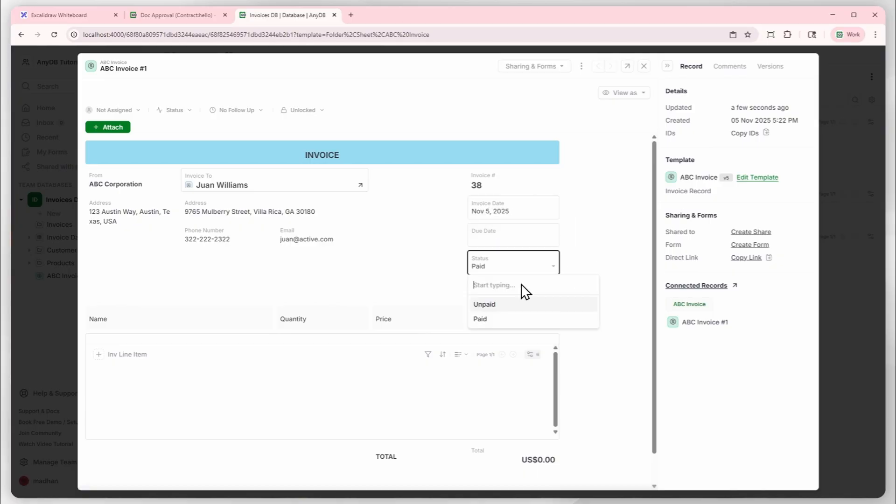
left_click(511, 303)
- Add an Inv Line Item to the invoice for Artisan Blend Coffee Beans 1kg with quantity 10
scroll(353, 280, "down", 1)
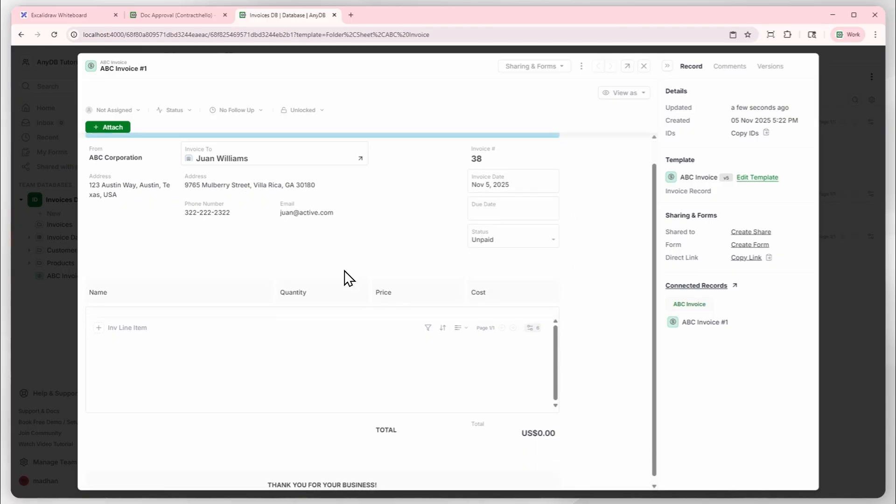
left_click(118, 329)
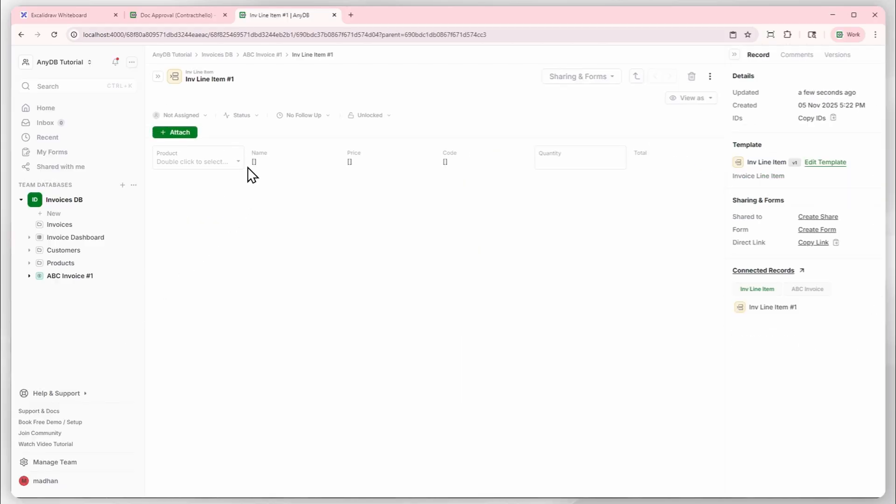
double_click(222, 156)
left_click(197, 211)
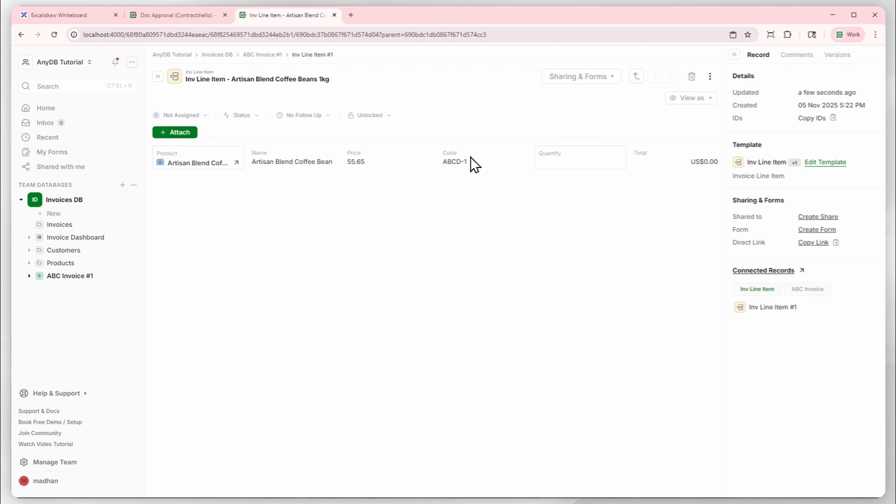
left_click(590, 164)
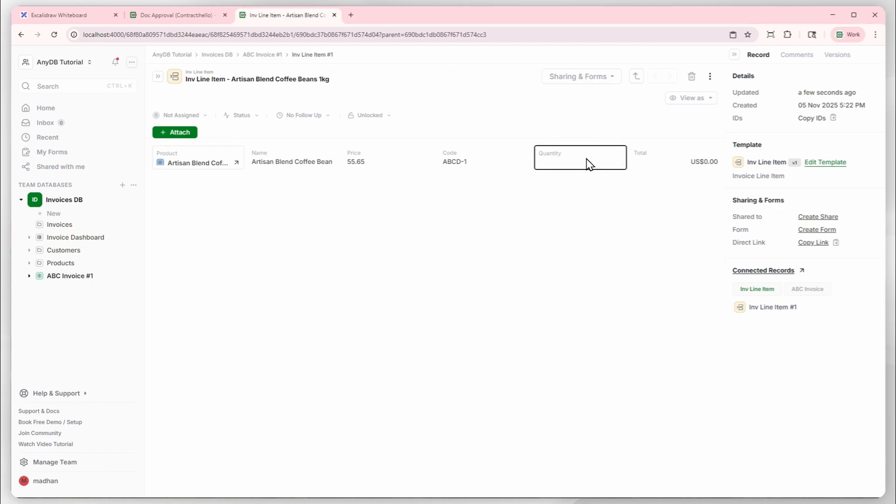
key("Tab")
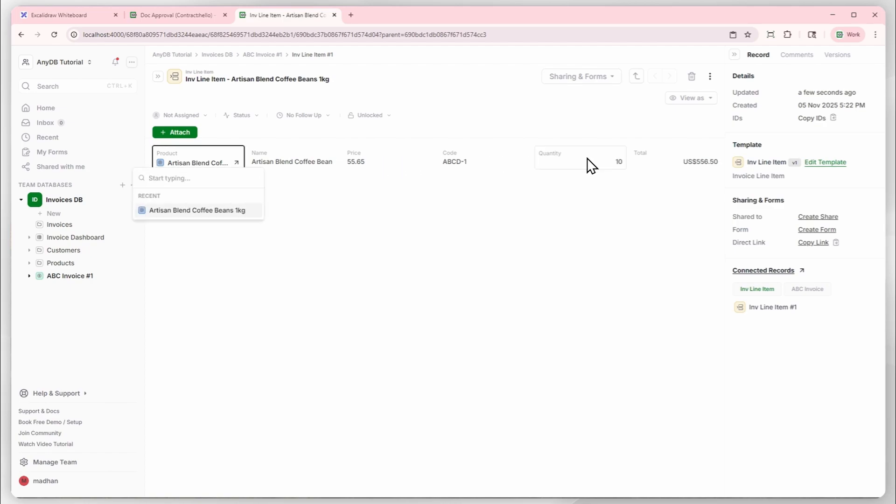
left_click(582, 180)
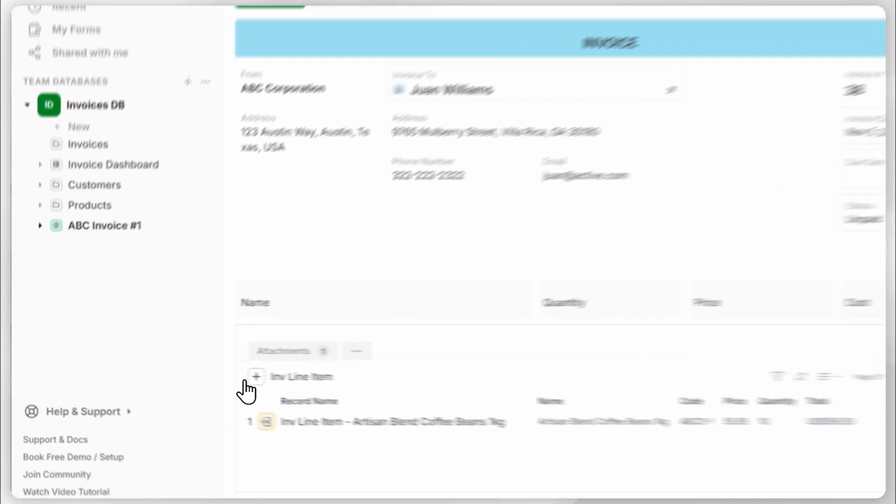
- Add a second Inv Line Item to the invoice for Driftwood Wall Clock with quantity 2
left_click(166, 372)
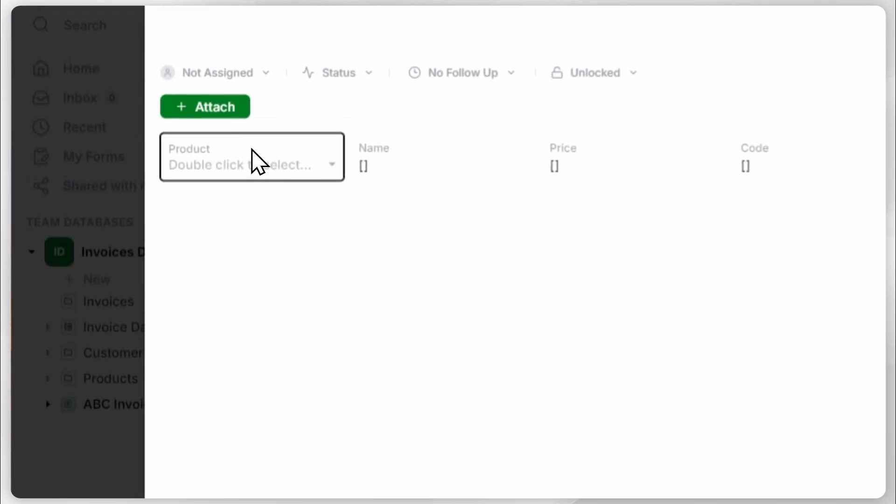
double_click(247, 163)
type("Wall")
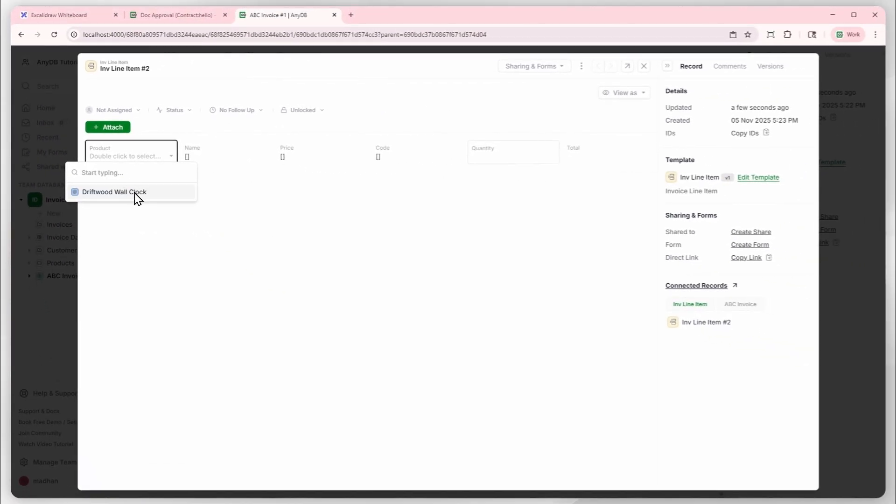
left_click(138, 192)
left_click(492, 165)
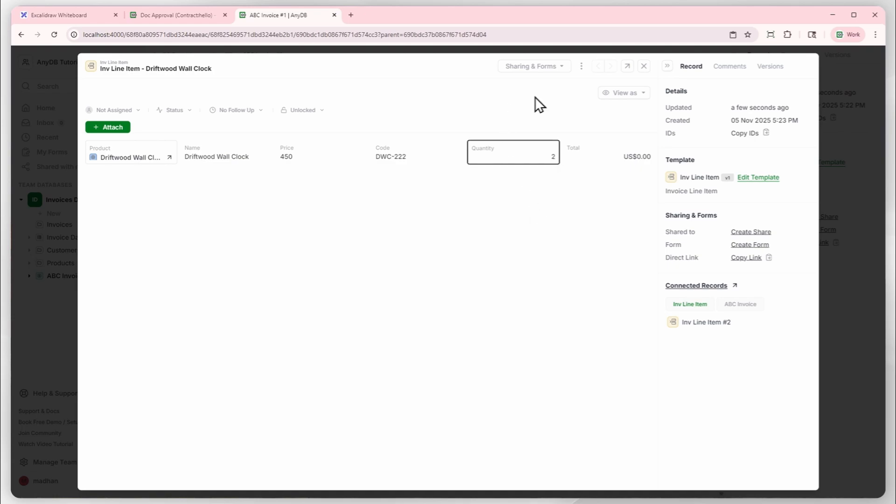
- Add a third Inv Line Item to the invoice for ZenCandle Gift Set with quantity 1
left_click(581, 66)
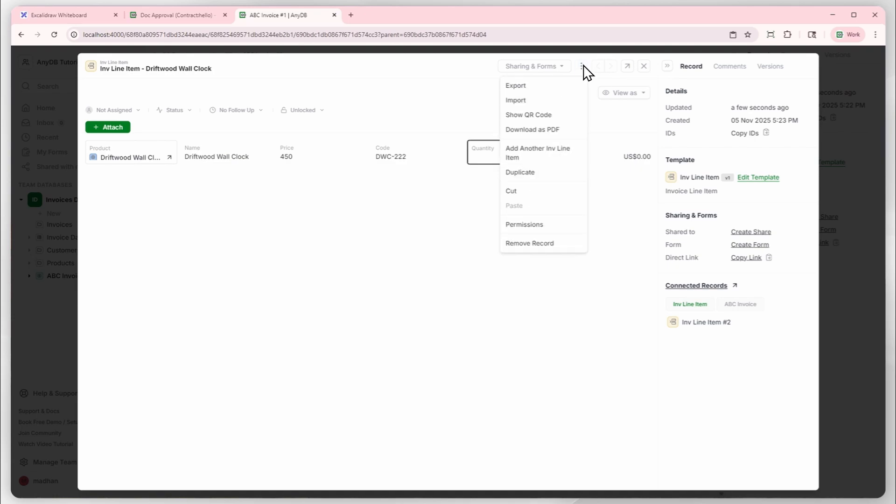
left_click(565, 150)
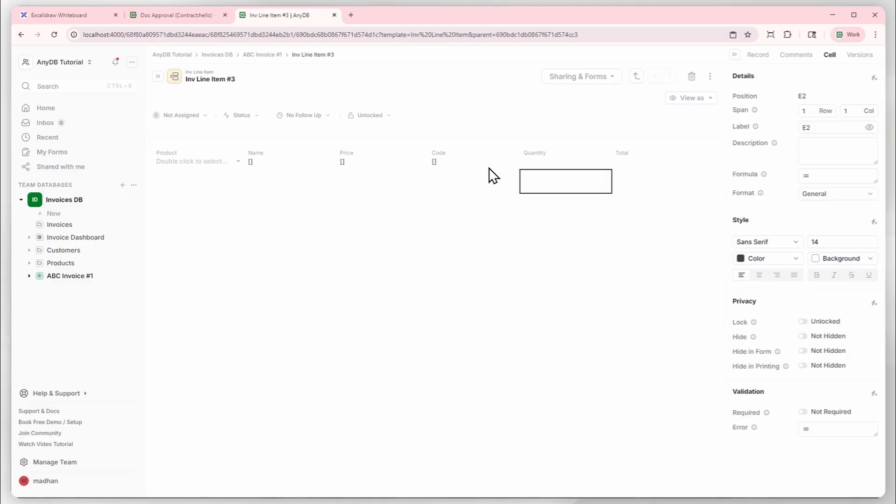
double_click(182, 162)
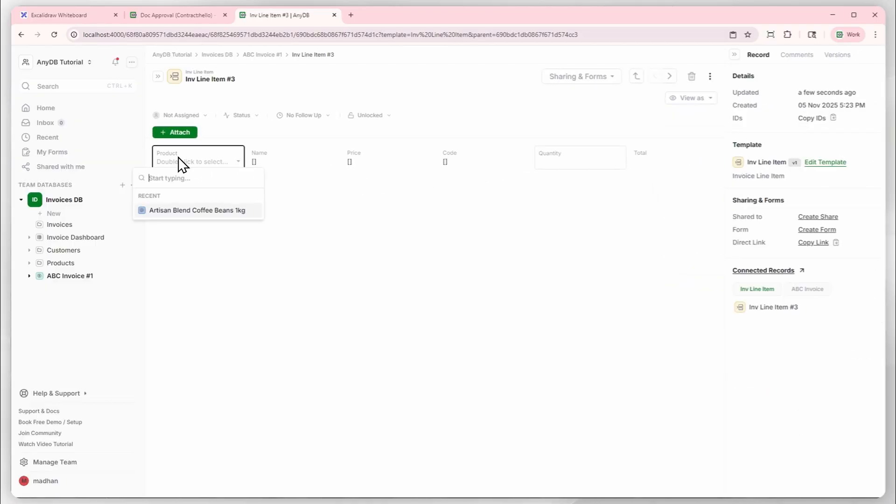
type("Gift")
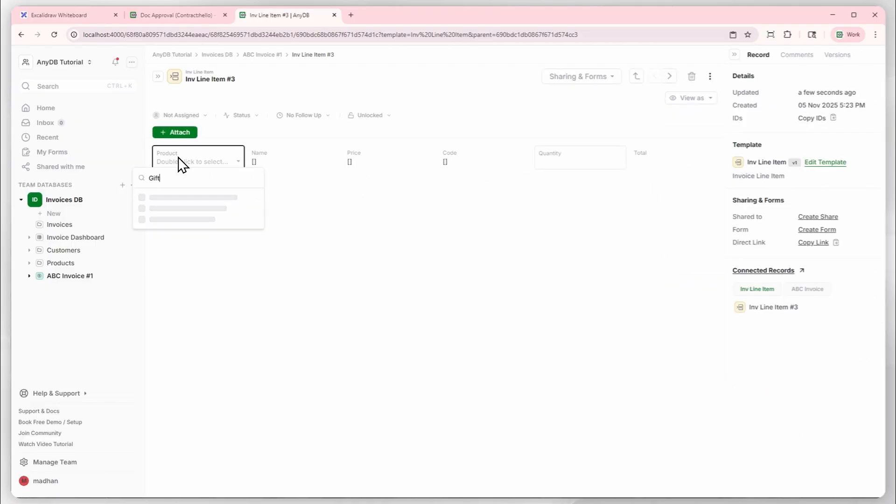
left_click(201, 198)
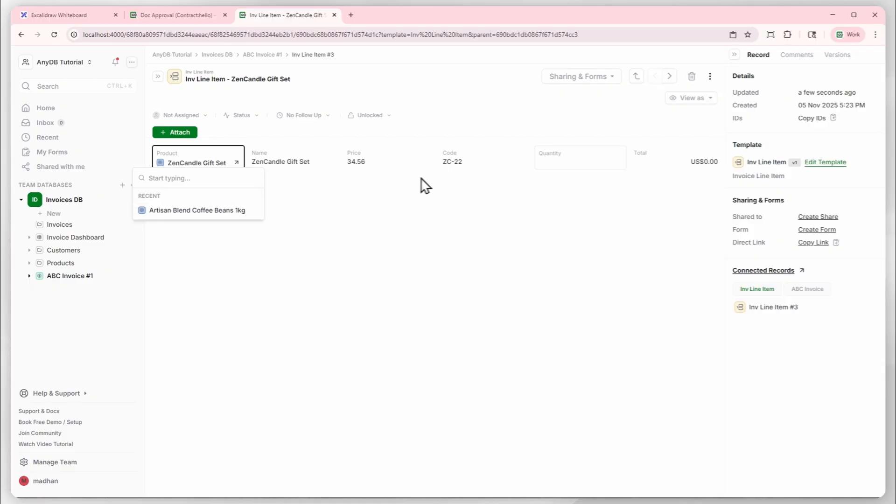
left_click(573, 167)
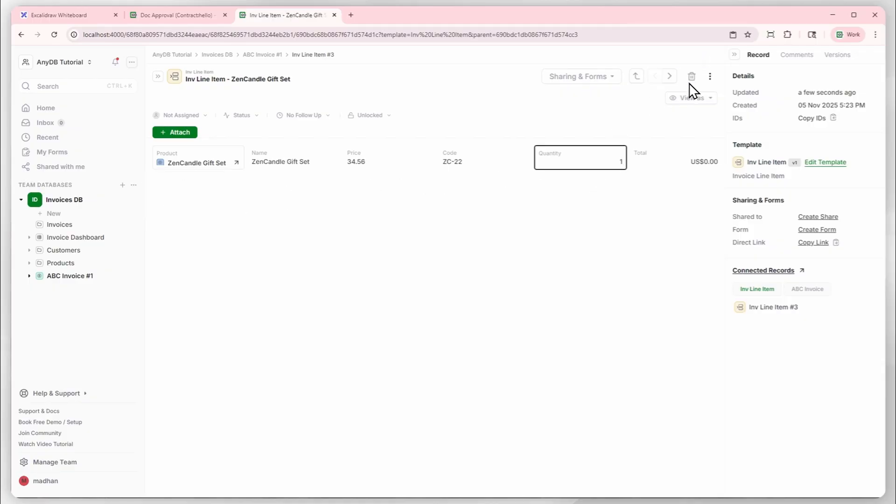
- Add a fourth Inv Line Item to the invoice for UrbanGlow Desk Lamp with quantity 20
left_click(710, 82)
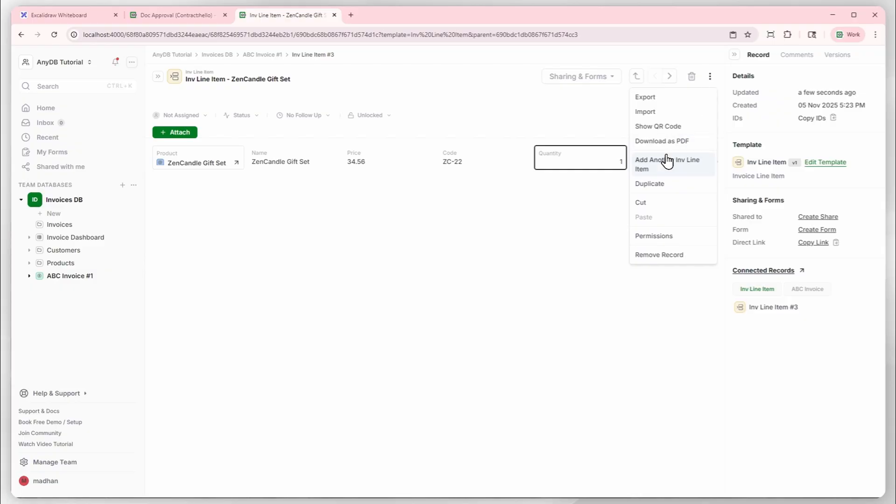
left_click(667, 158)
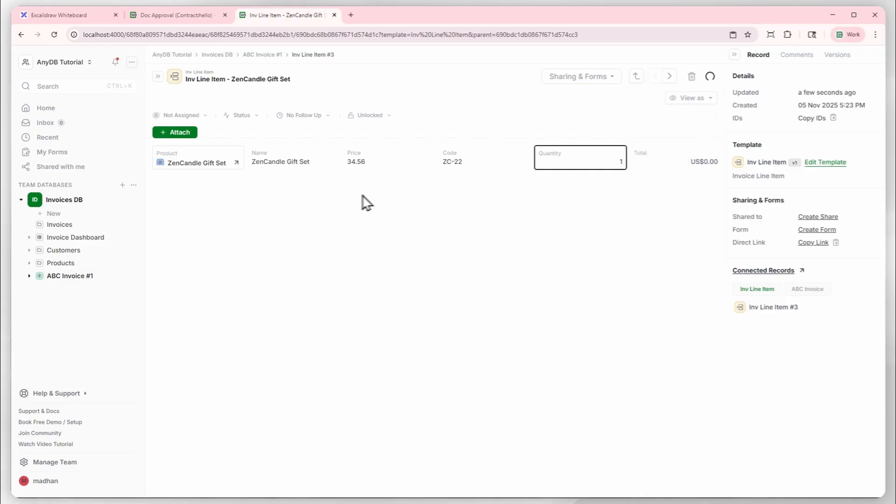
double_click(196, 163)
type("D")
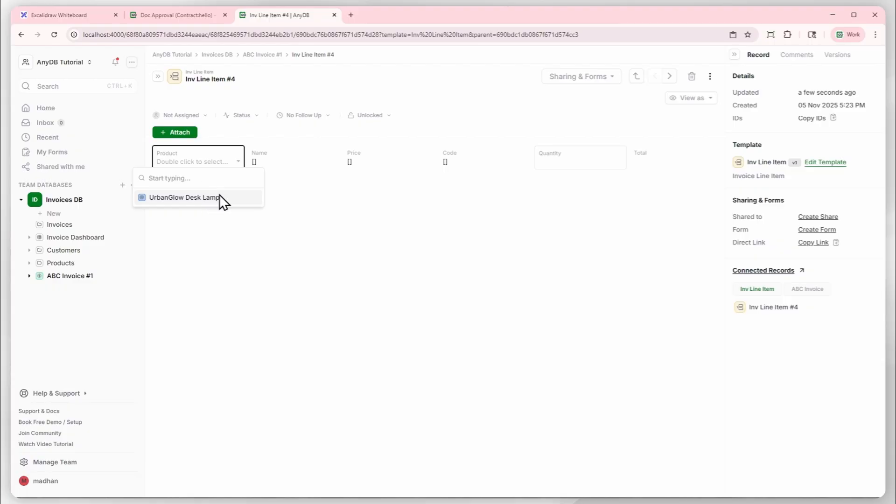
left_click(220, 198)
left_click(590, 163)
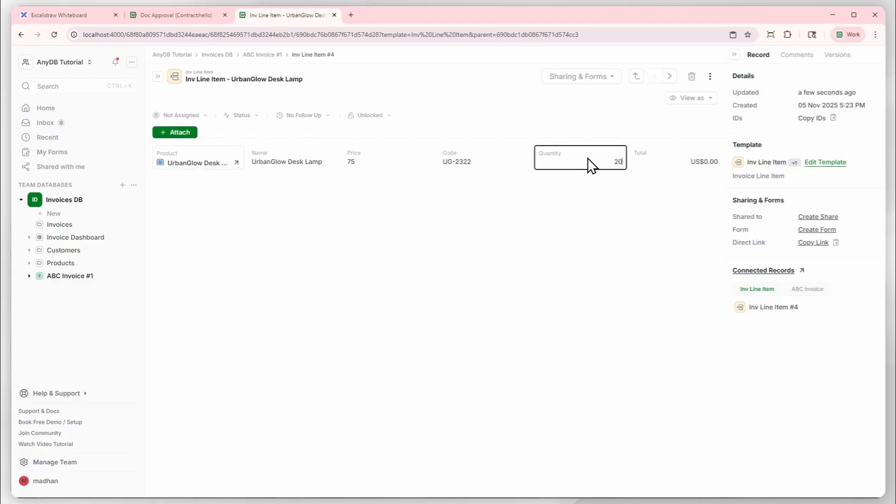
left_click(568, 182)
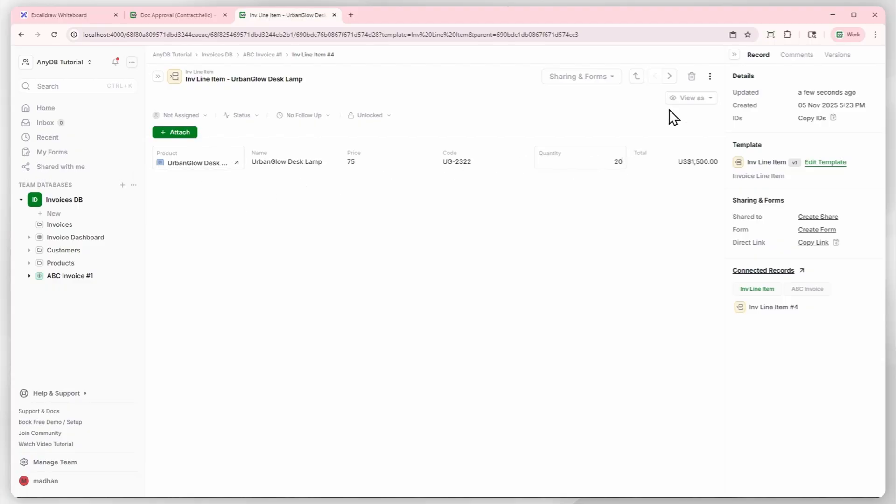
- Return to ABC Invoice #1 and set the Driftwood Wall Clock line item's quantity to 2
left_click(263, 54)
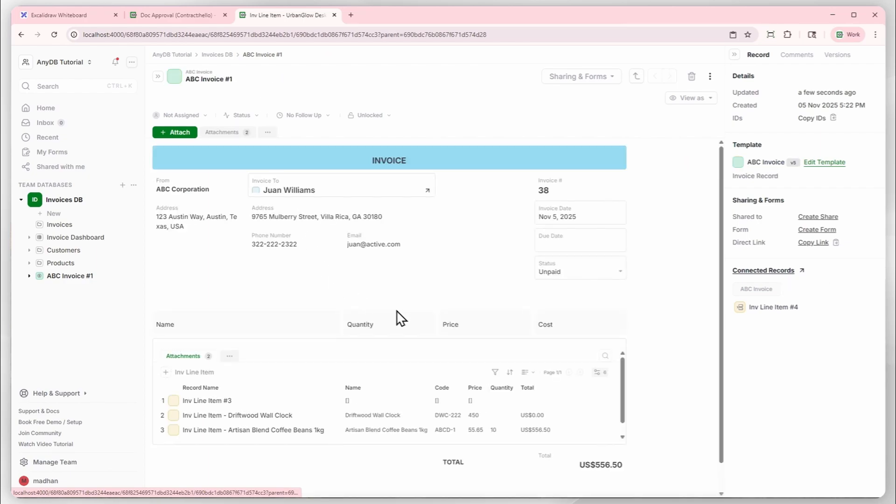
scroll(556, 409, "down", 1)
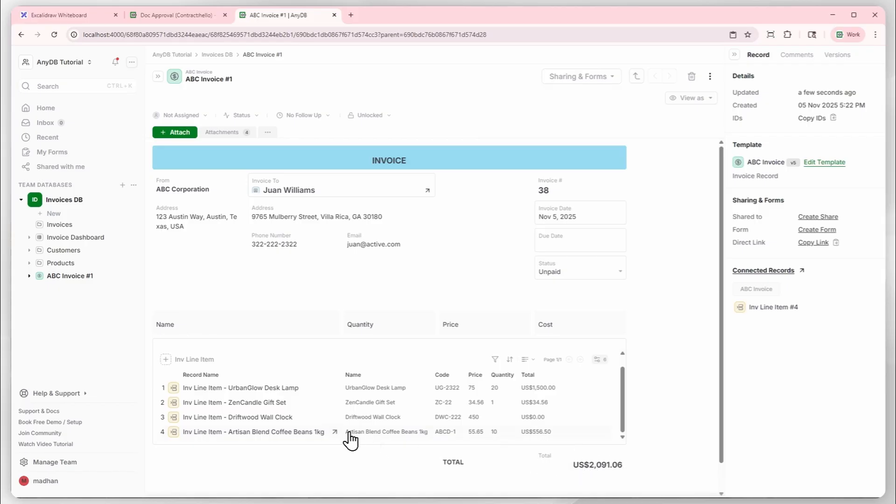
left_click(279, 422)
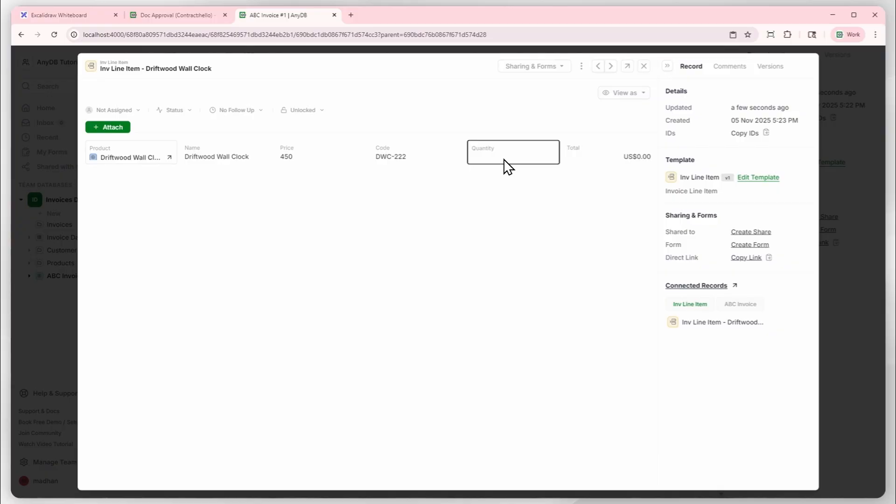
type("2")
key("Return")
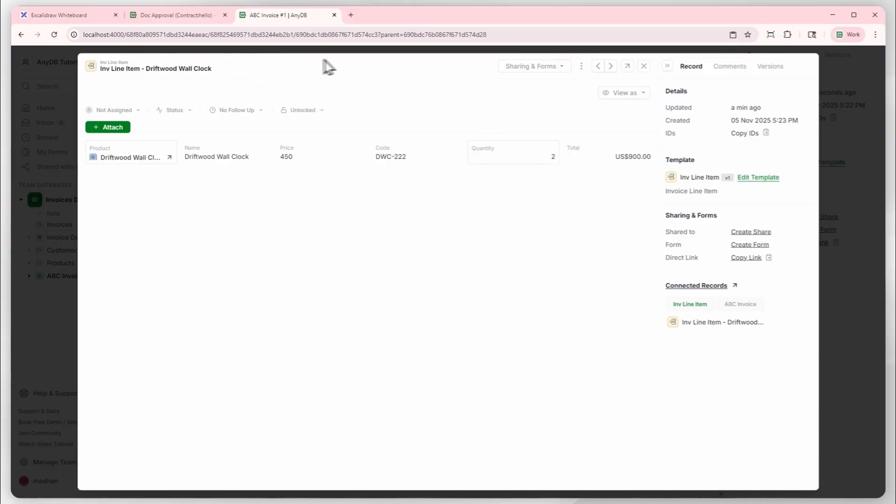
left_click(644, 67)
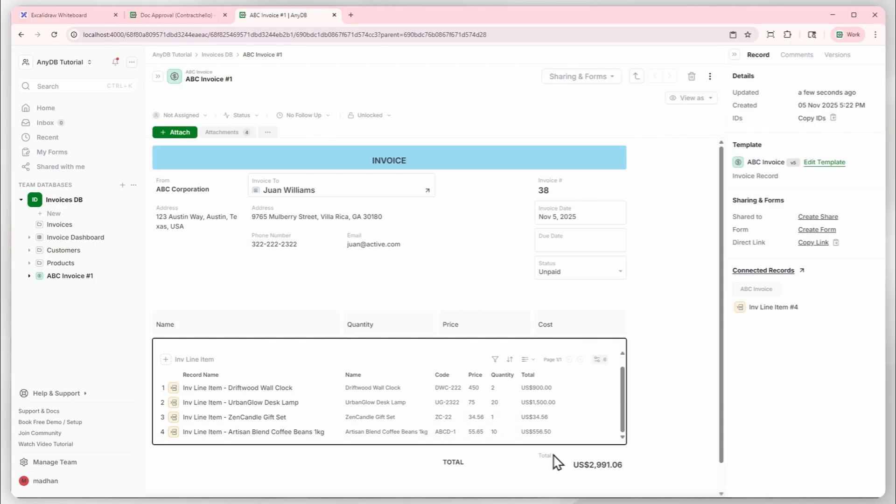
- Review the invoice's total and its list of attached line items, then return to the invoice record
scroll(605, 472, "down", 2)
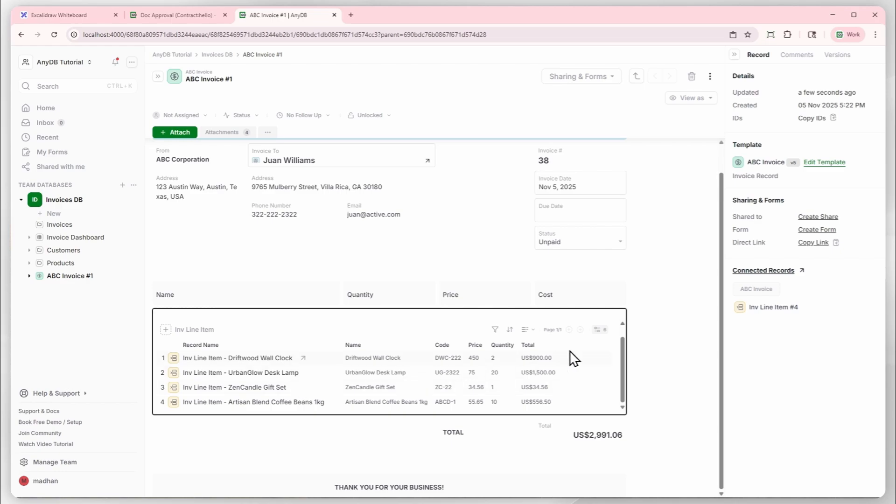
scroll(616, 347, "up", 1)
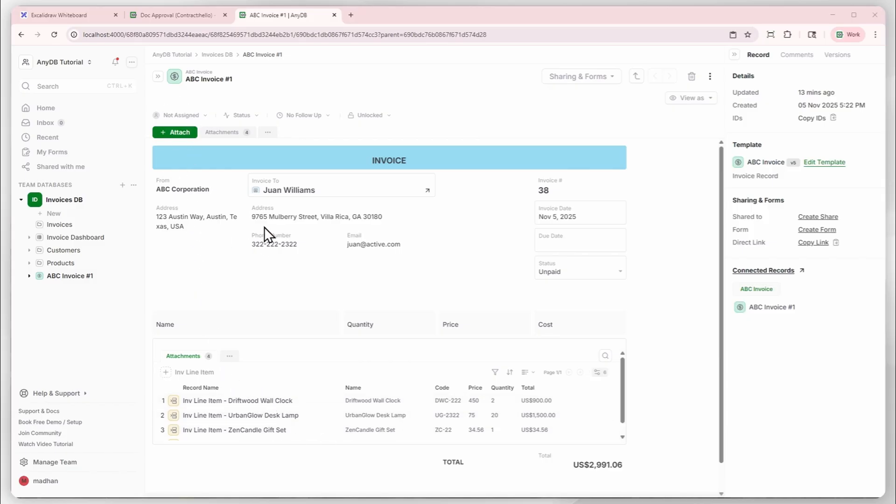
left_click(219, 133)
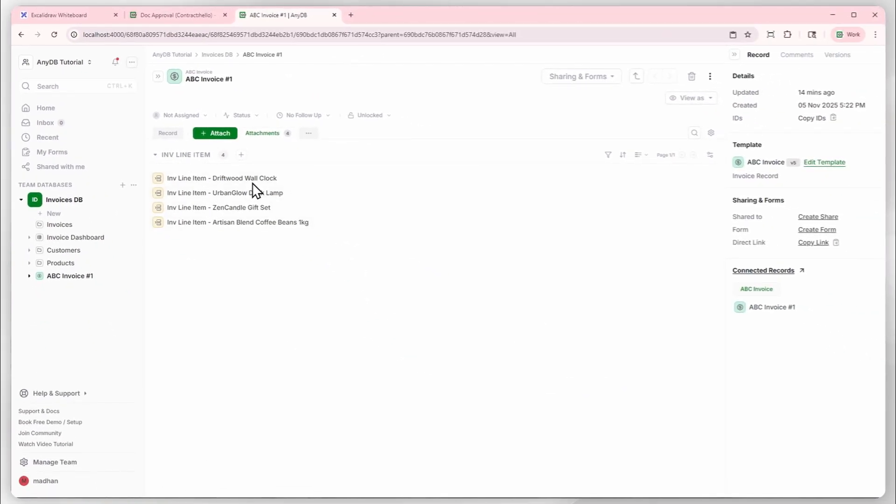
left_click(166, 135)
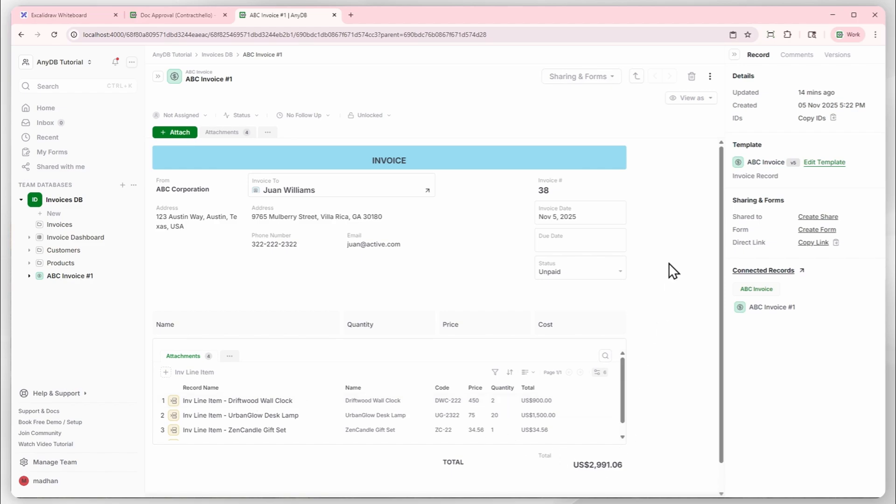
- Show the invoice as a Sheet and inspect the formula of its Total cell E12
left_click(686, 98)
left_click(689, 116)
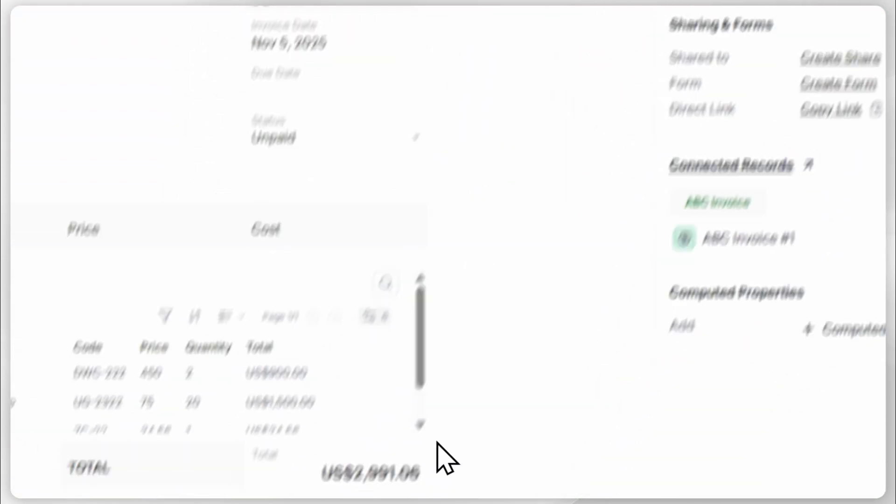
left_click(417, 357)
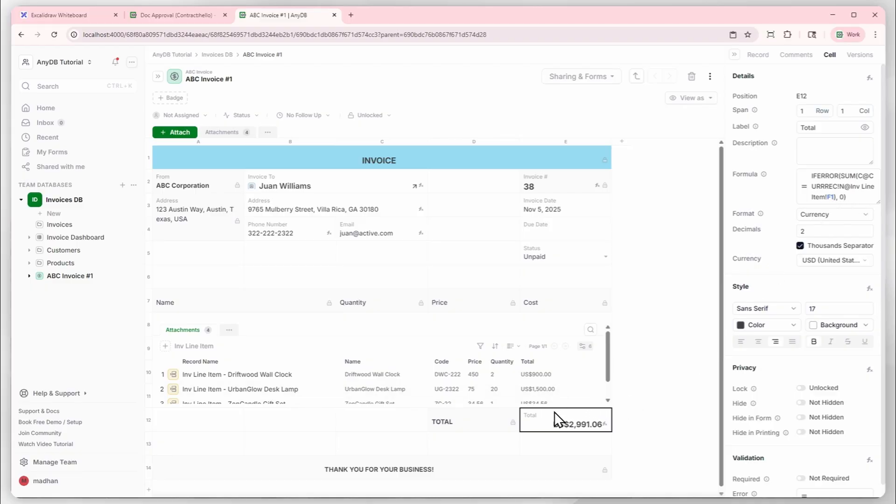
- Switch to the Excalidraw whiteboard and move the green SUM formula example further below the general formula syntax
left_click(85, 16)
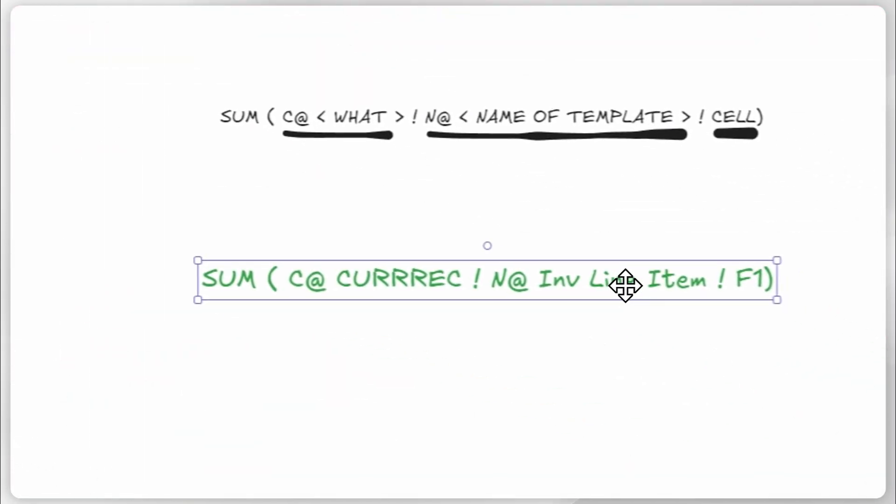
left_click_drag(625, 284, 623, 316)
left_click(327, 356)
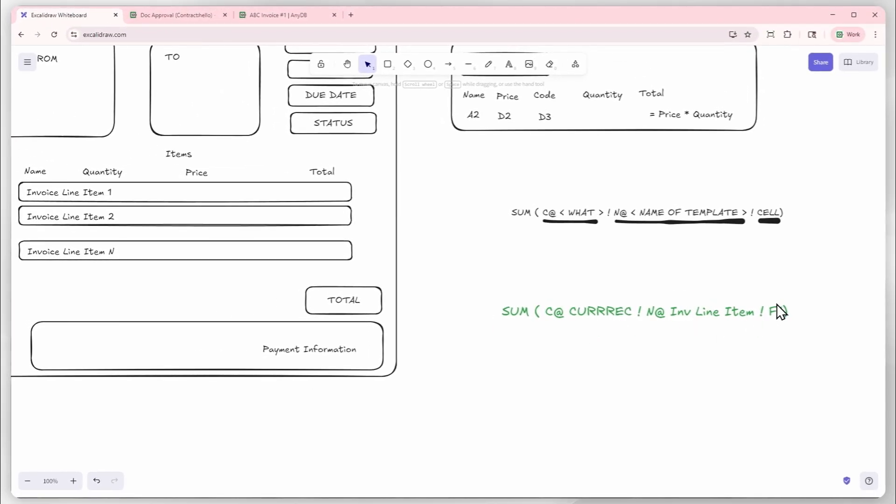
left_click(719, 312)
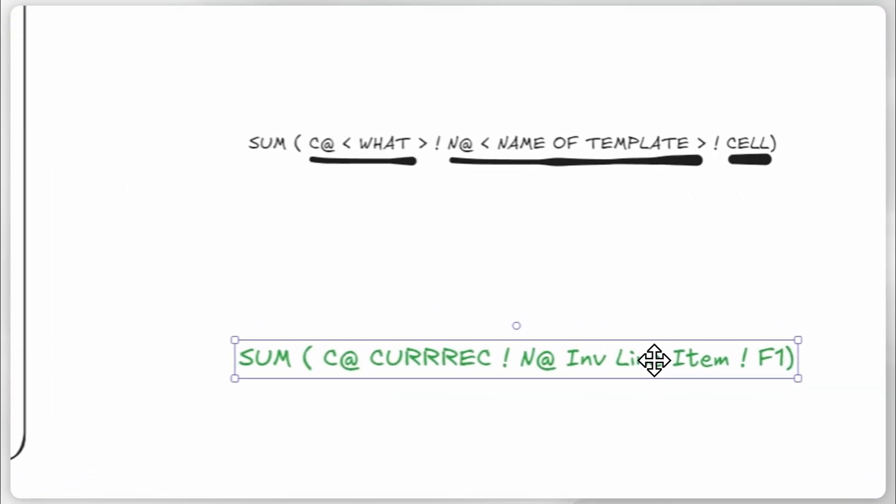
left_click(514, 256)
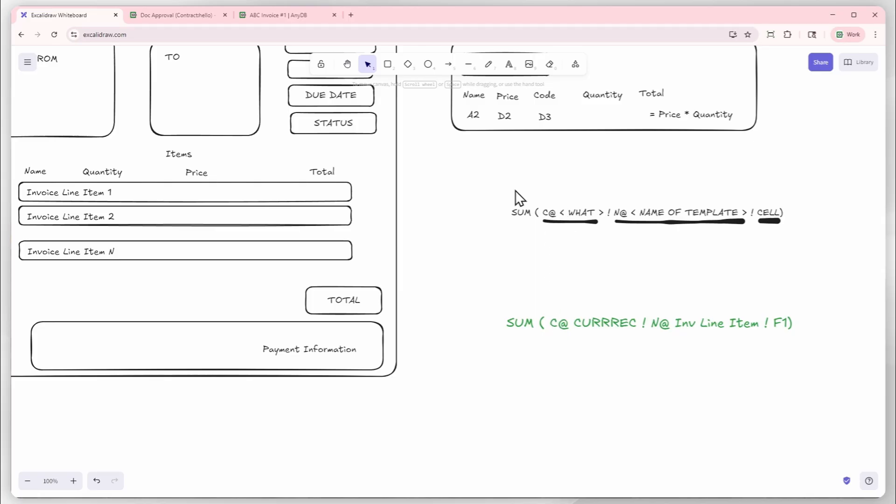
- Draw an arrow pointing up to C@ in the formula syntax and label it "CHILDREN / ATTACHMENTS OF"
left_click(448, 64)
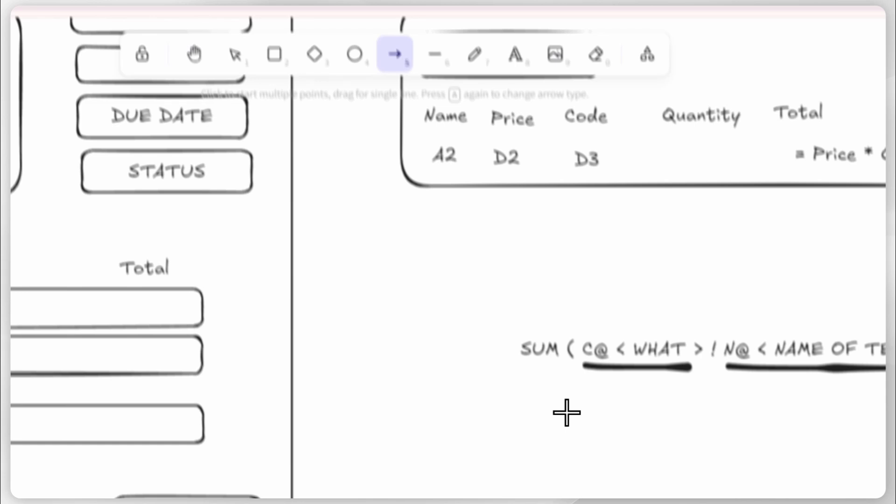
mouse_move(561, 439)
left_mouse_down()
mouse_move(594, 391)
mouse_move(587, 366)
left_mouse_up()
left_click(555, 112)
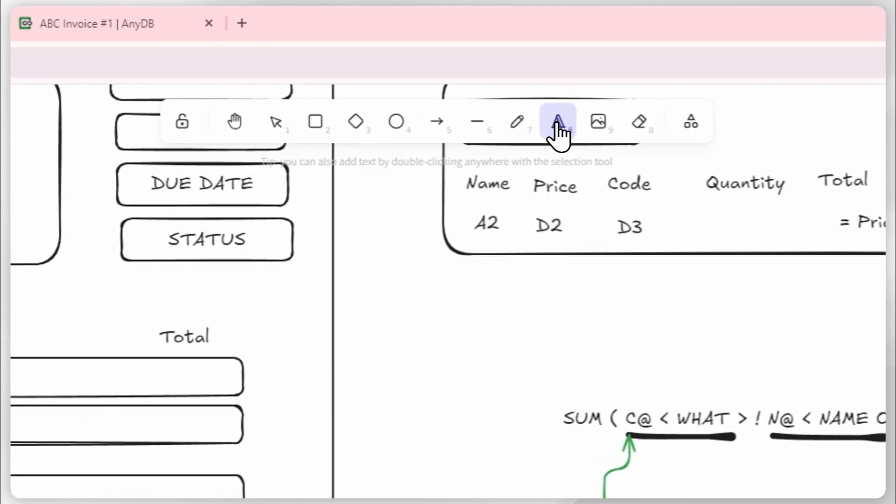
left_click(424, 360)
type("CHILDREN ")
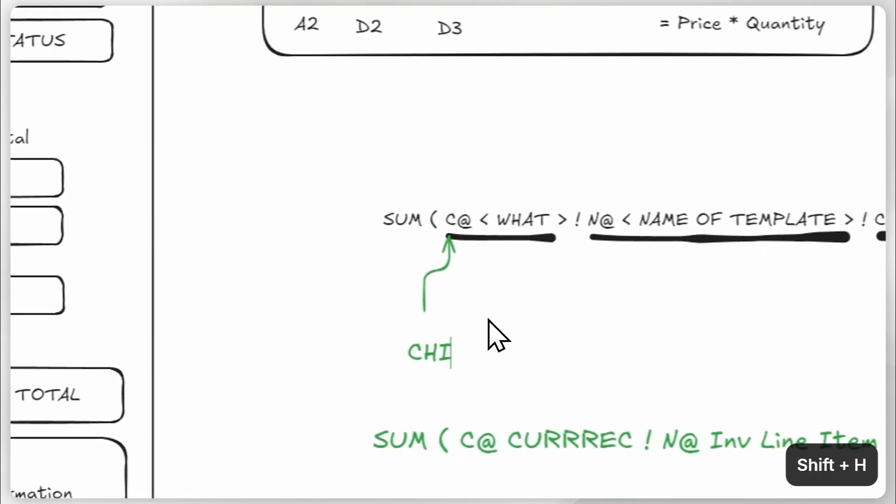
type("/ ATTC")
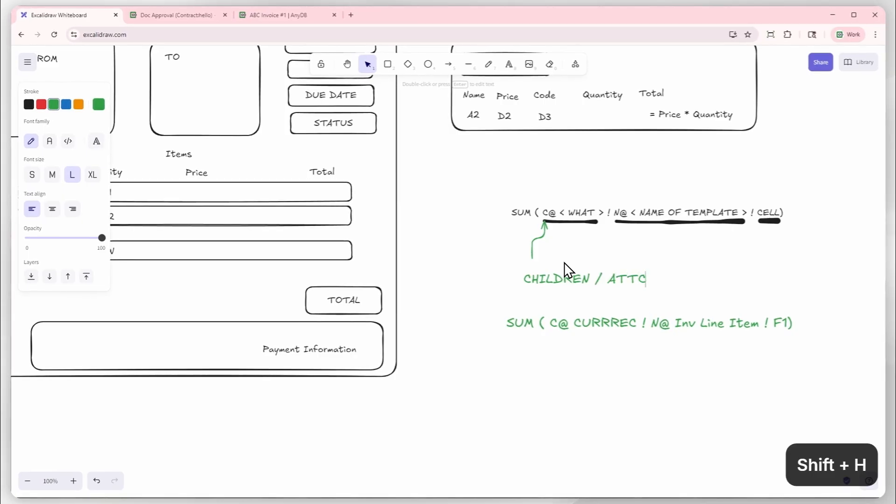
key("BackSpace")
type("ACHMENTS OF")
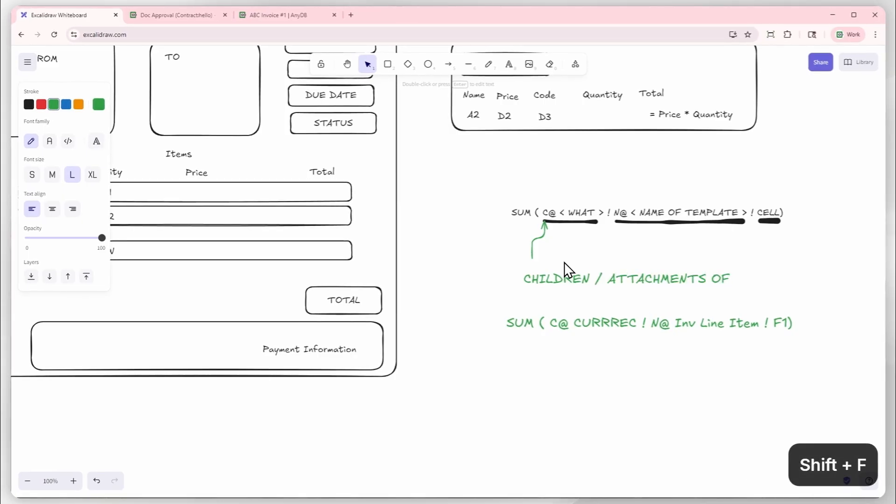
- Remove the "CHILDREN / ATTACHMENTS OF" label beneath the arrow
left_click(592, 281)
left_click(649, 290)
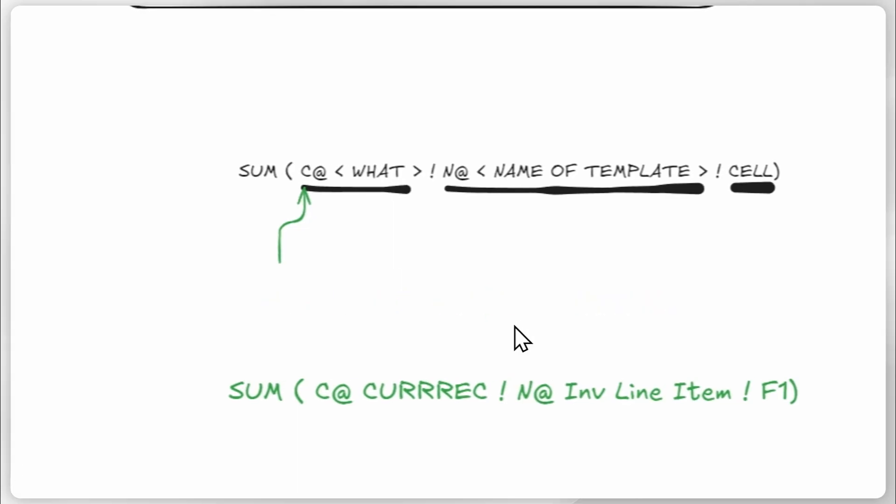
left_click_drag(540, 330, 398, 306)
left_click(390, 234)
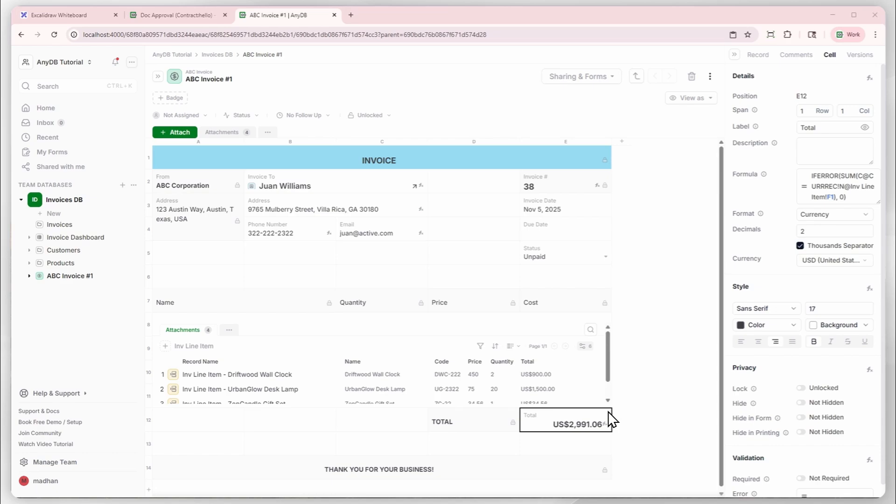
- Back in AnyDB, return ABC Invoice #1 to Form view and check its line items and total
left_click(696, 99)
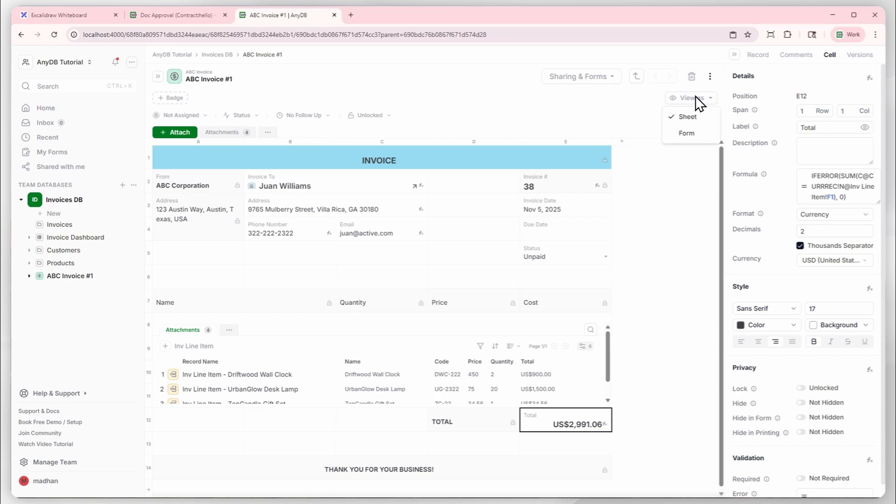
left_click(688, 133)
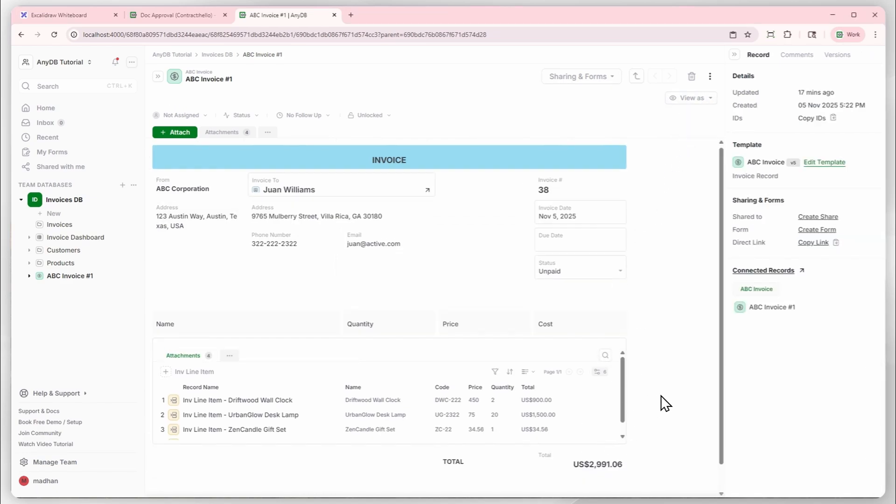
scroll(662, 396, "down", 1)
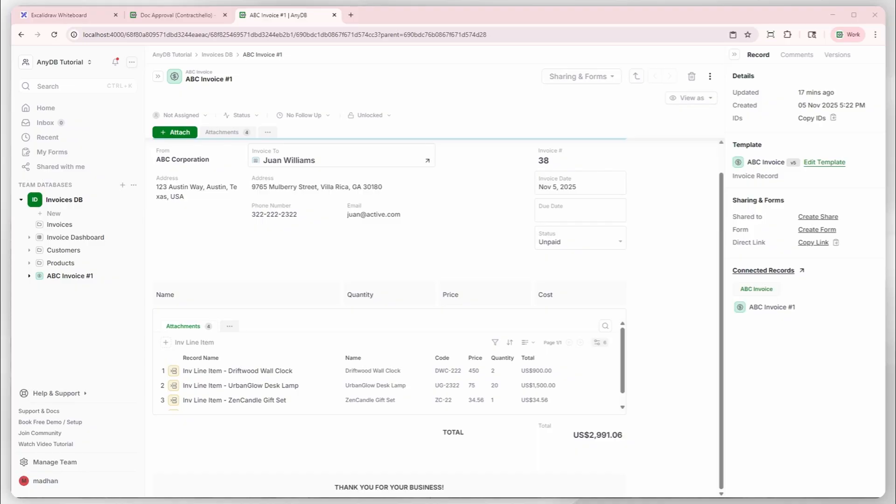